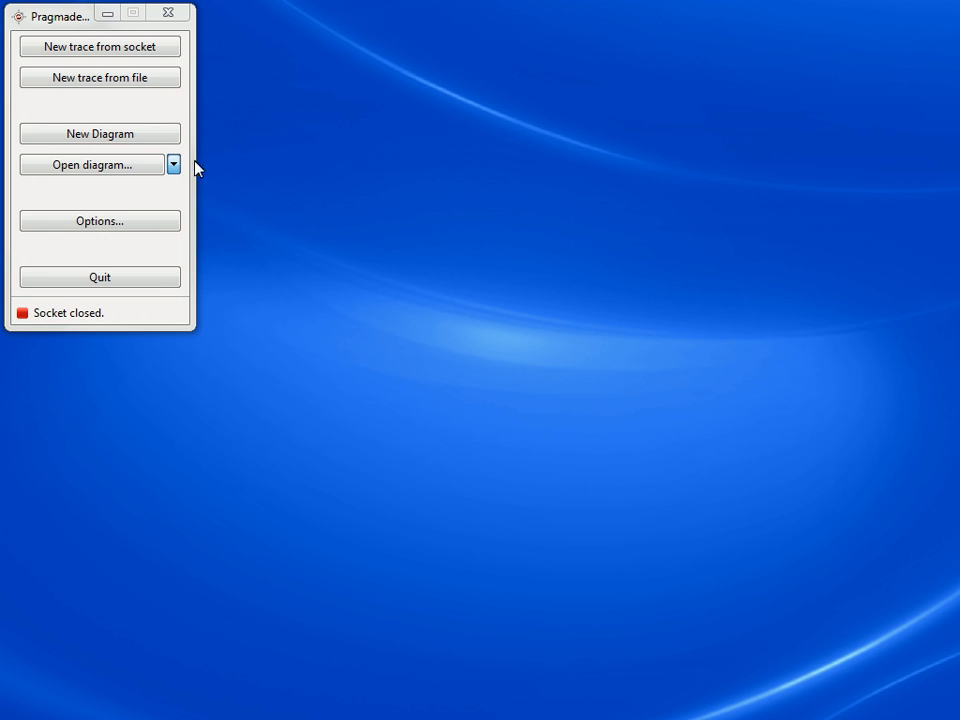
# Step: Start a new trace from socket and run C:\PragmaDevTracer\examples\SimpleClient.py with Python in the command prompt, returning to the tracer window
pyautogui.click(118, 48)
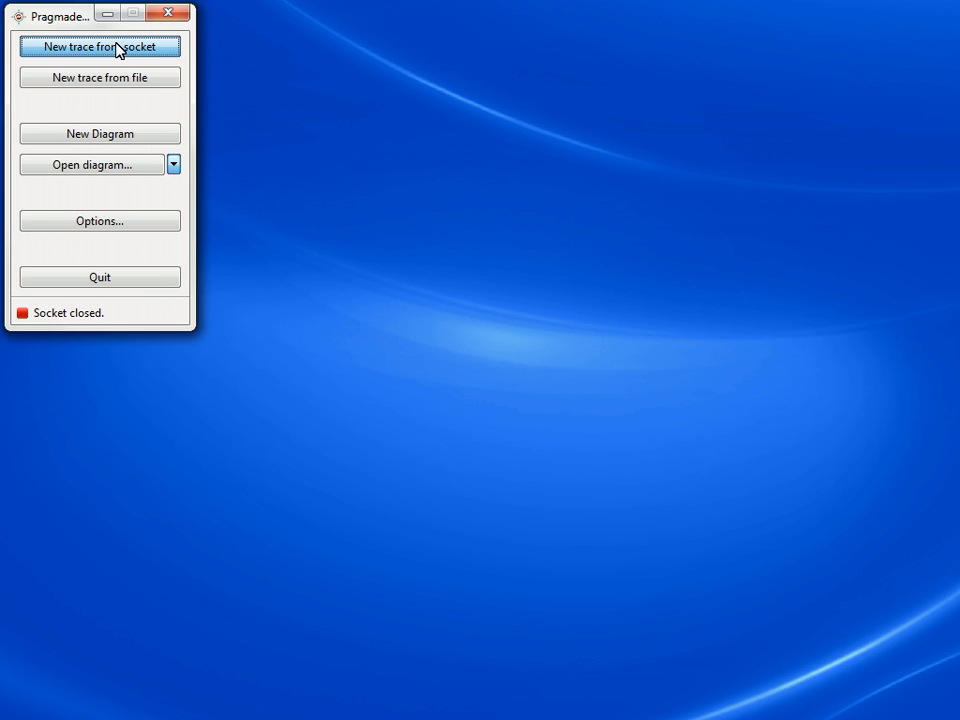
pyautogui.click(118, 48)
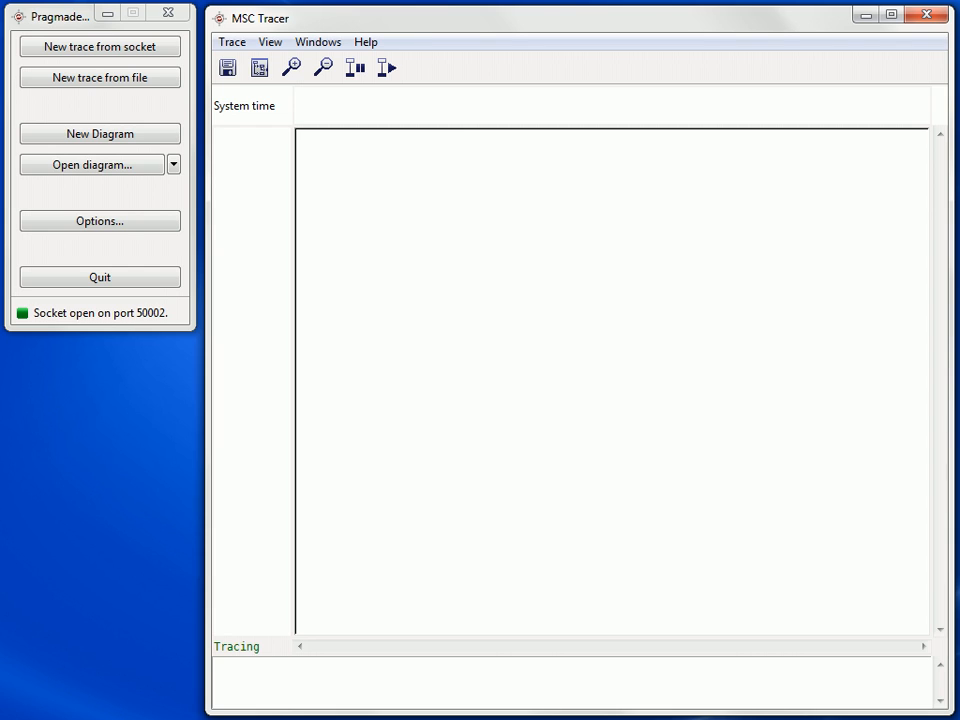
pyautogui.hotkey('alt', 'Tab')
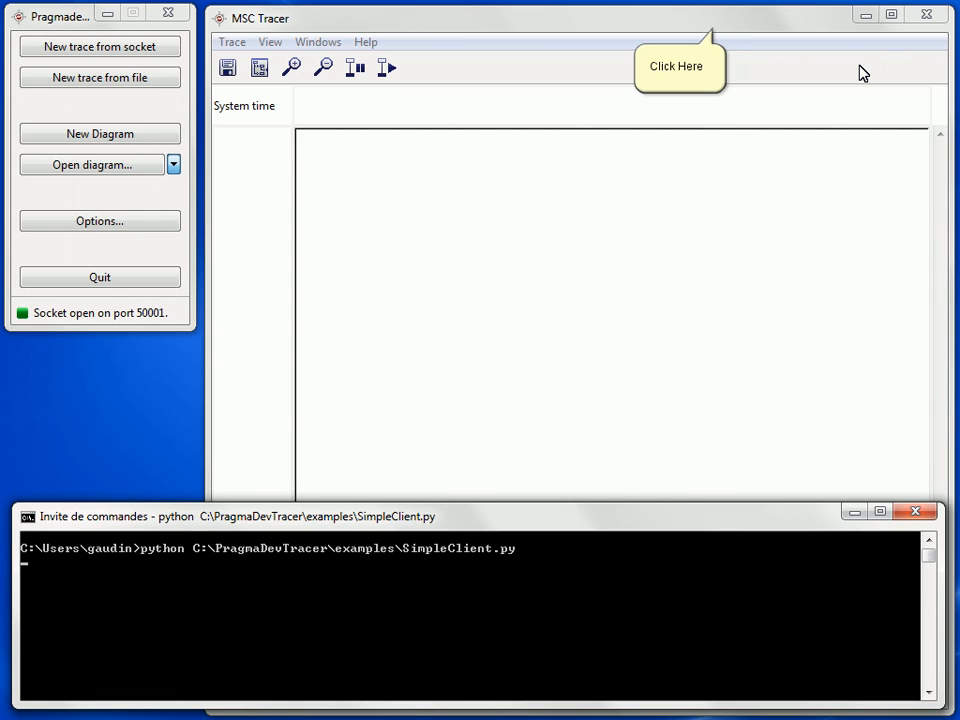
pyautogui.click(716, 36)
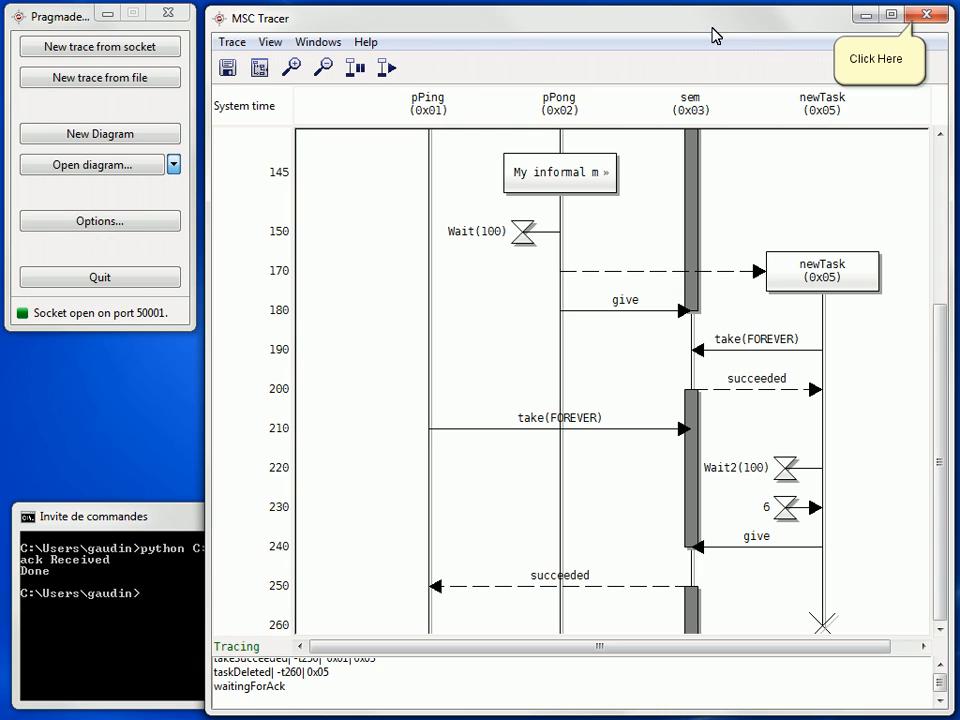
# Step: Close the MSC Tracer window, discarding the unsaved trace, and minimize the command prompt
pyautogui.click(916, 26)
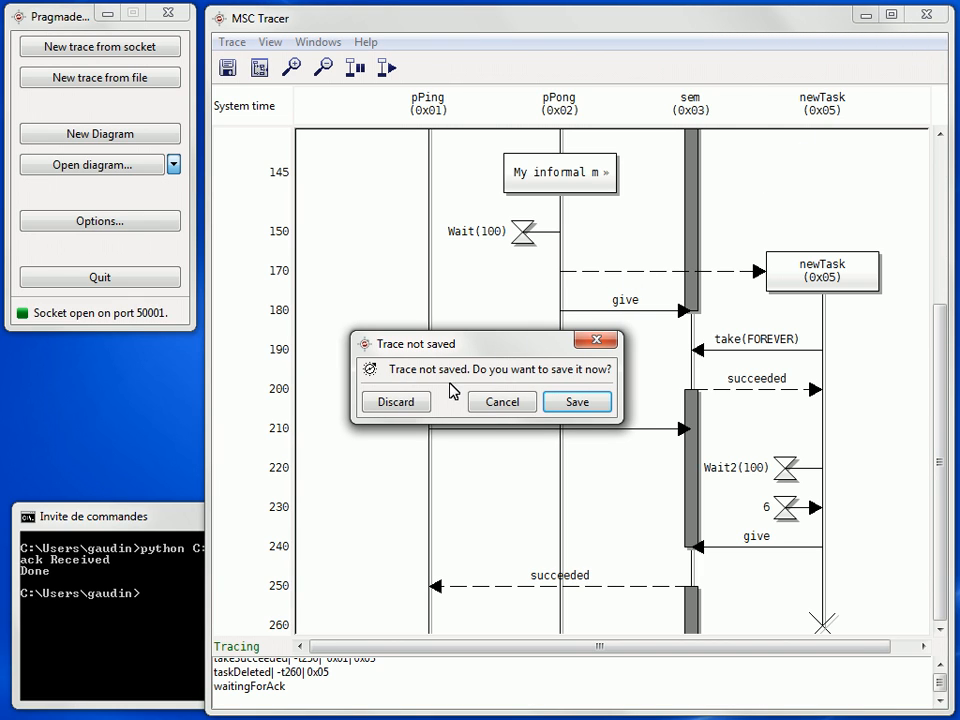
pyautogui.click(390, 402)
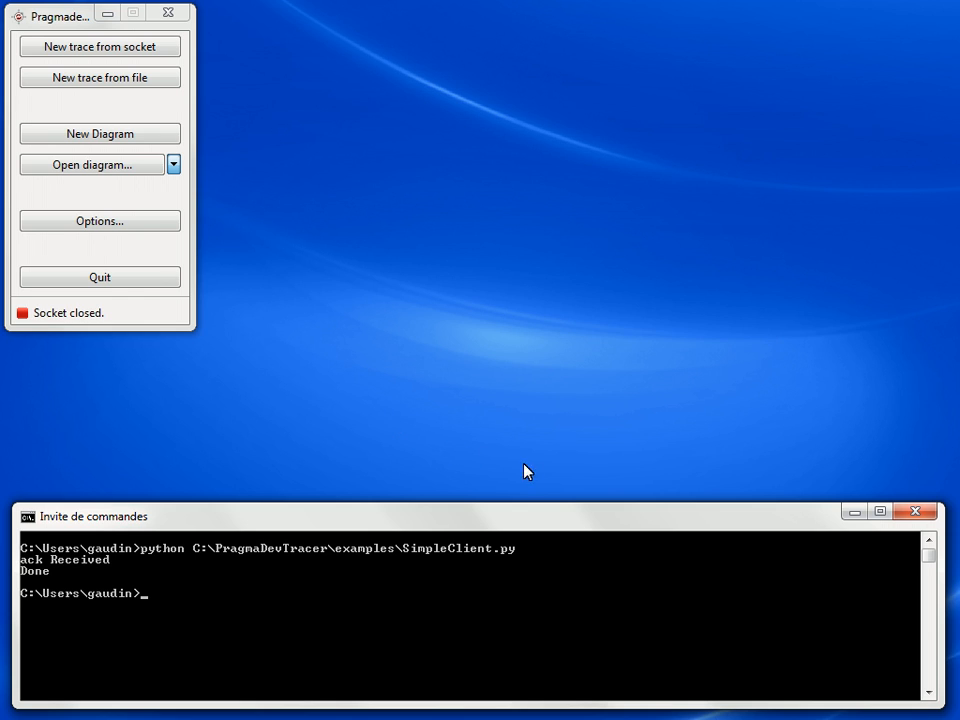
pyautogui.click(854, 512)
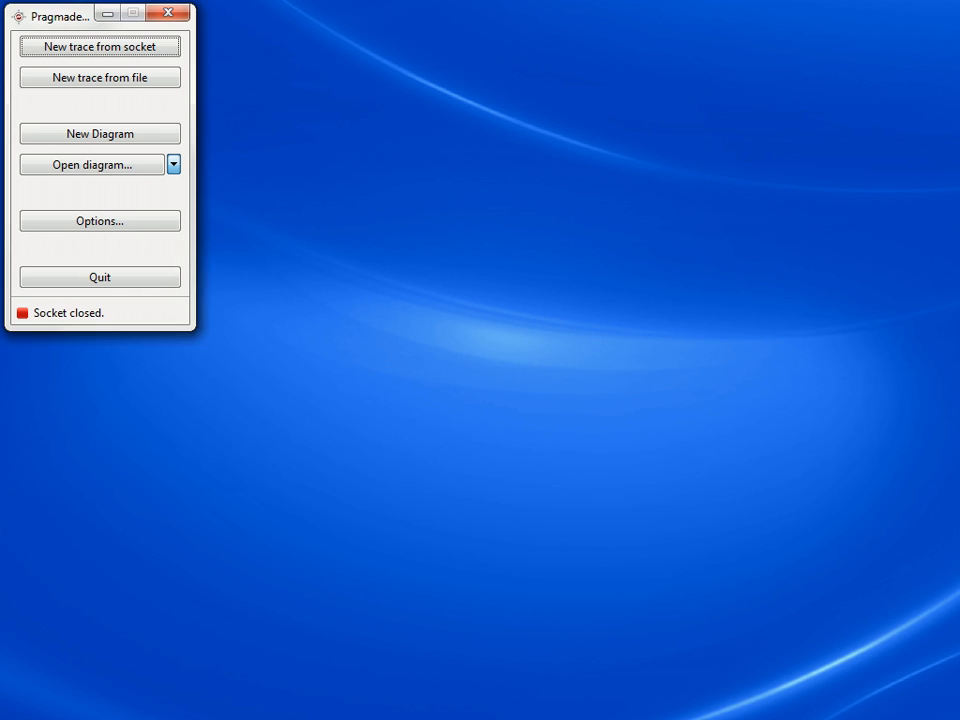
pyautogui.click(947, 708)
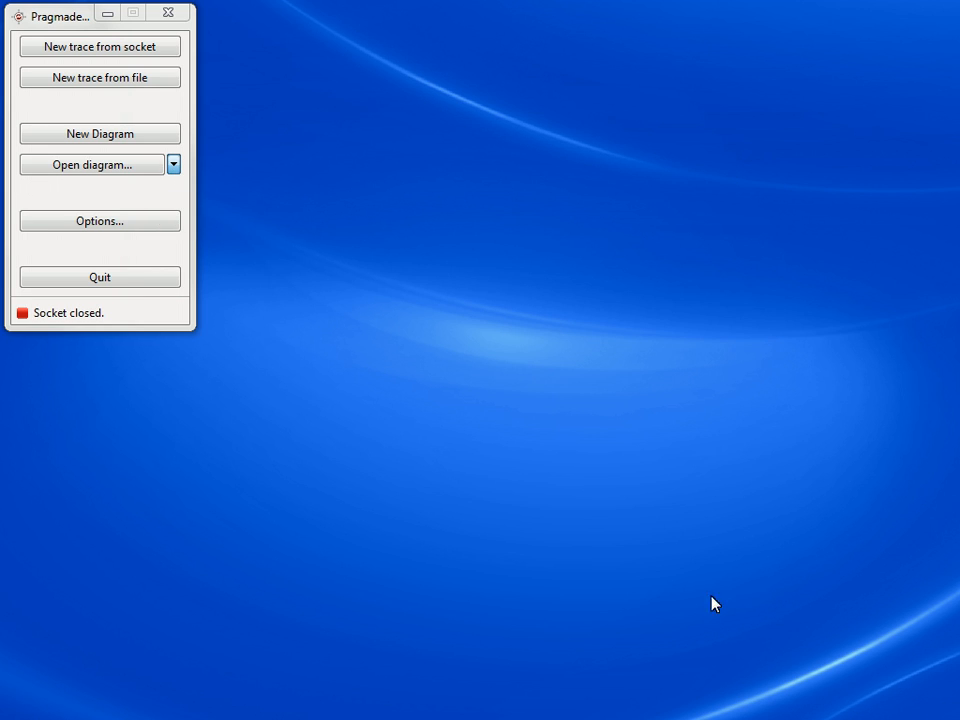
# Step: Open the recent diagrams ExclusiveSpec.rdd and ExclusiveMsc.rdd
pyautogui.click(174, 166)
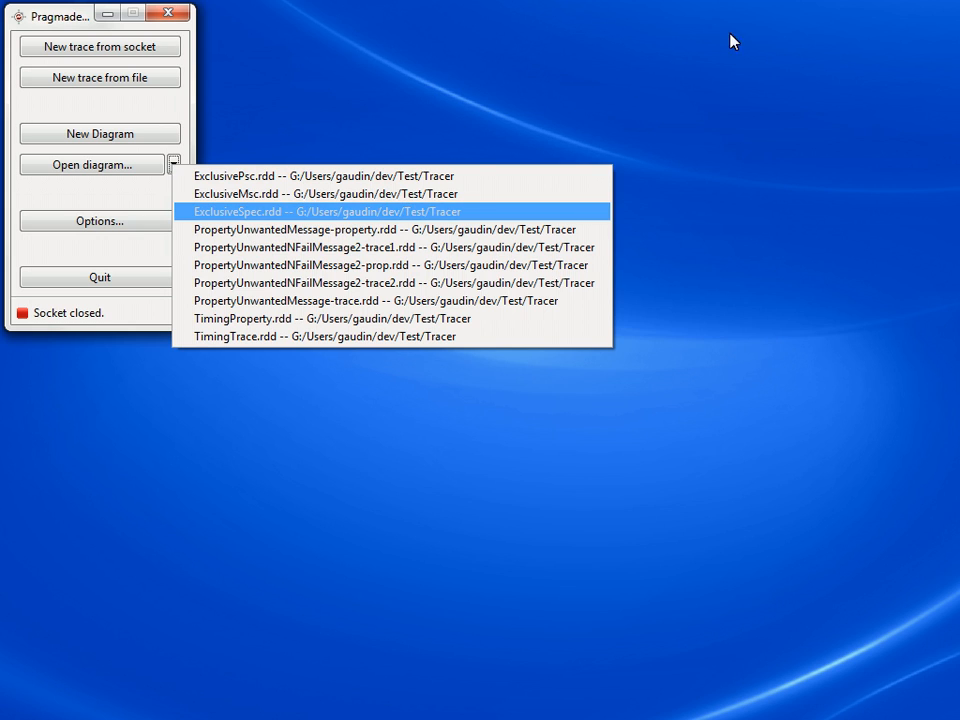
pyautogui.press('Return')
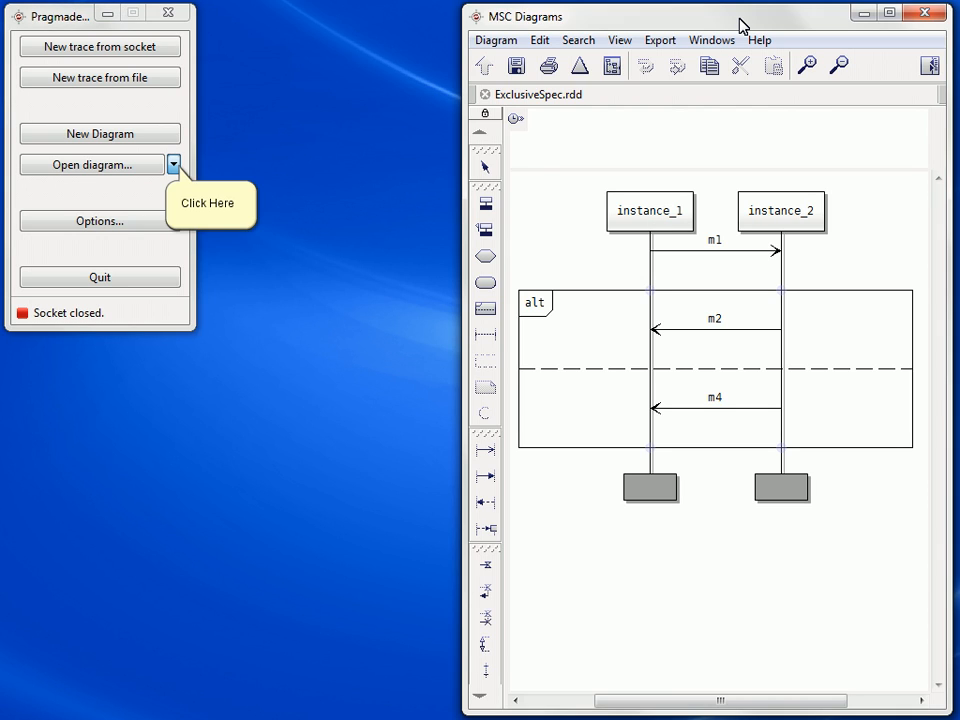
pyautogui.click(174, 166)
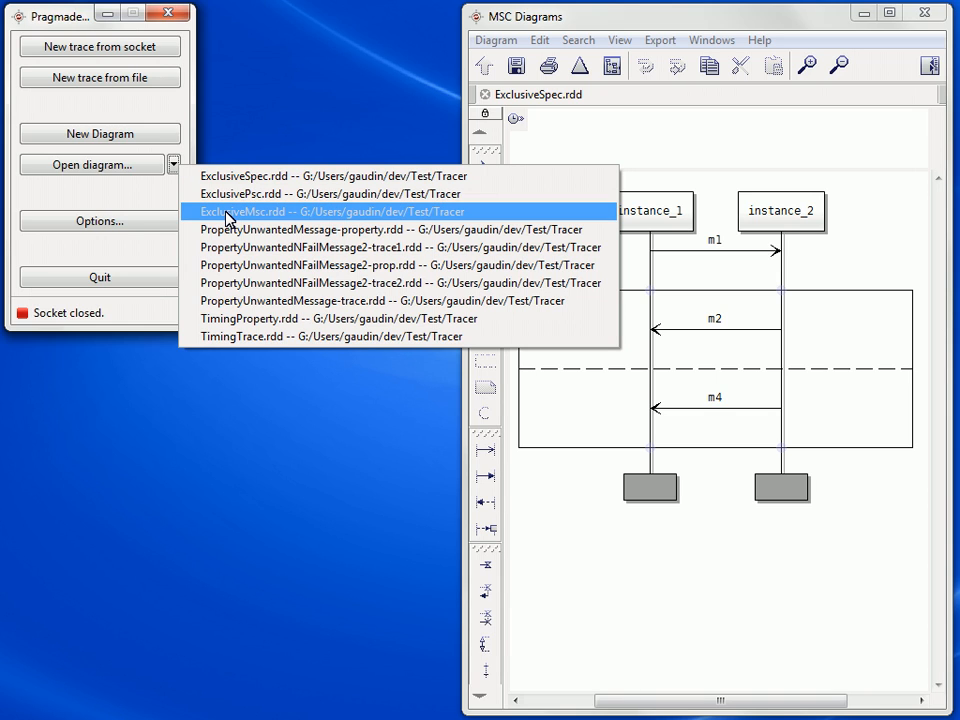
pyautogui.click(228, 213)
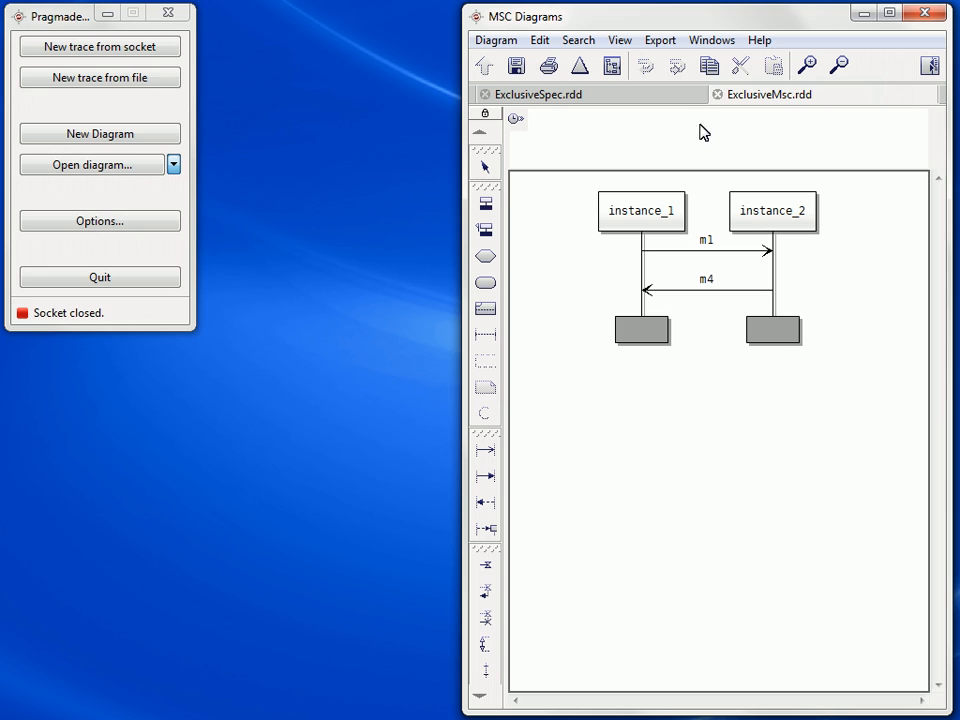
# Step: Detach ExclusiveMsc.rdd into its own window and place it beside the ExclusiveSpec.rdd window
pyautogui.moveTo(849, 104); pyautogui.dragTo(267, 104)
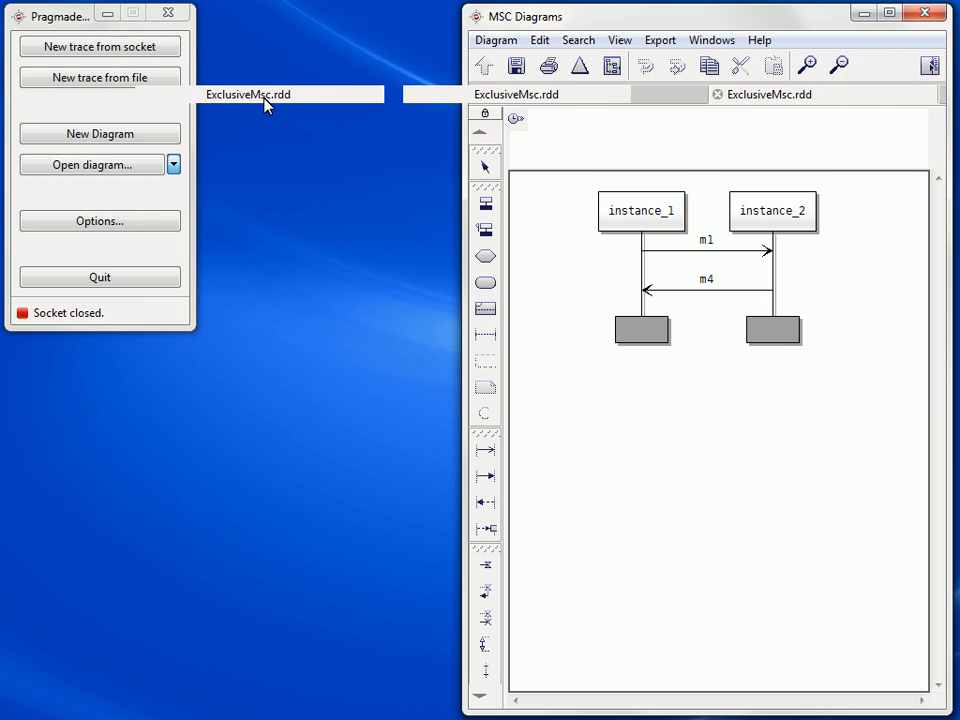
pyautogui.moveTo(267, 104); pyautogui.dragTo(267, 105)
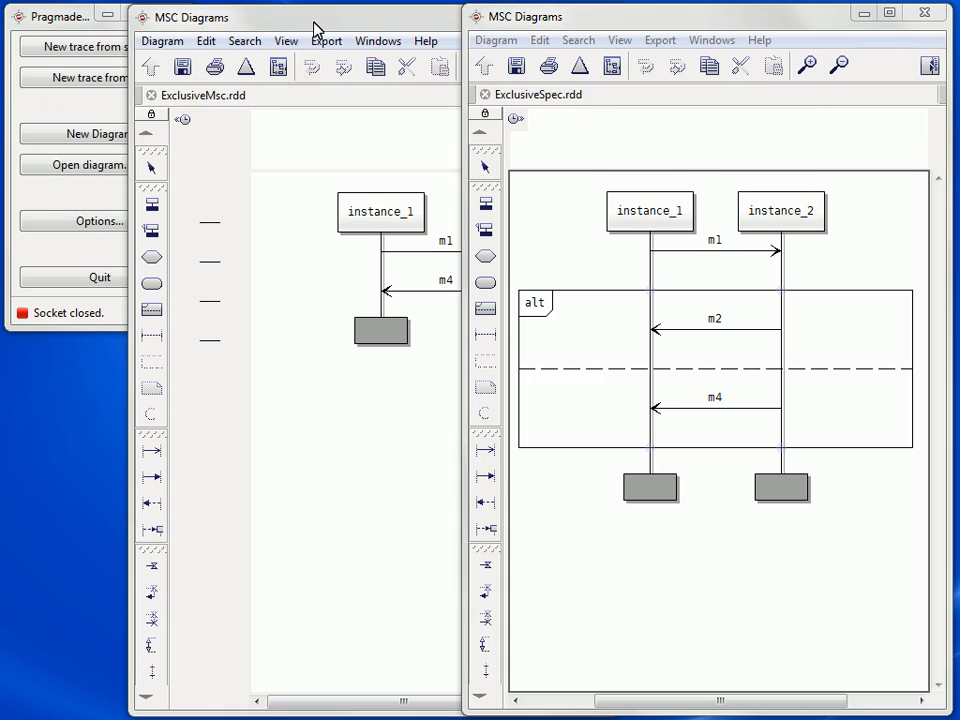
pyautogui.click(314, 22)
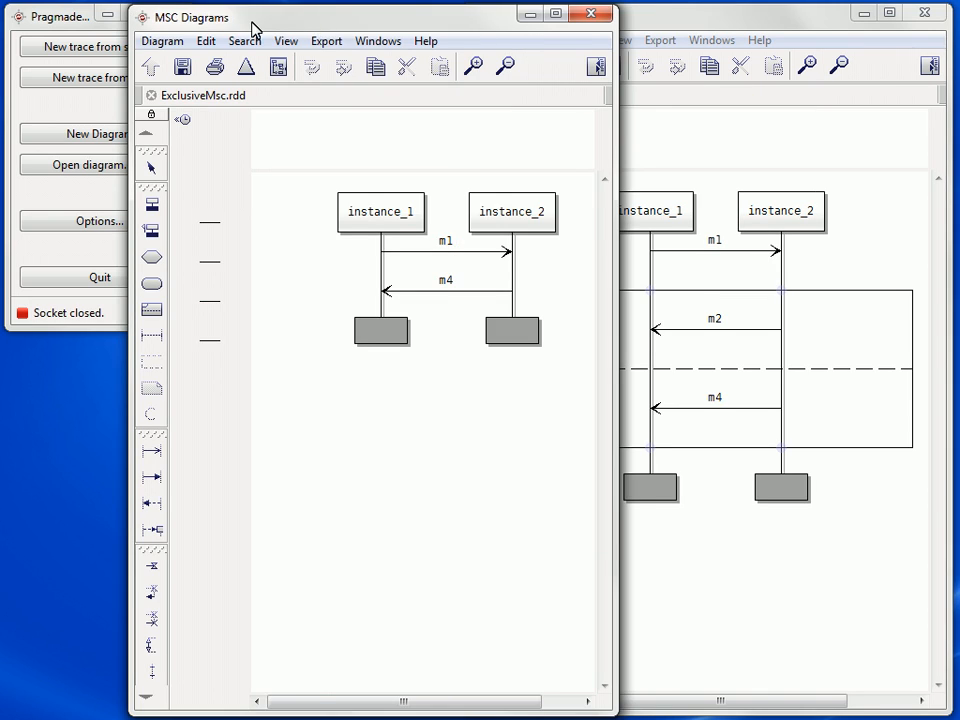
pyautogui.moveTo(252, 30); pyautogui.dragTo(192, 27)
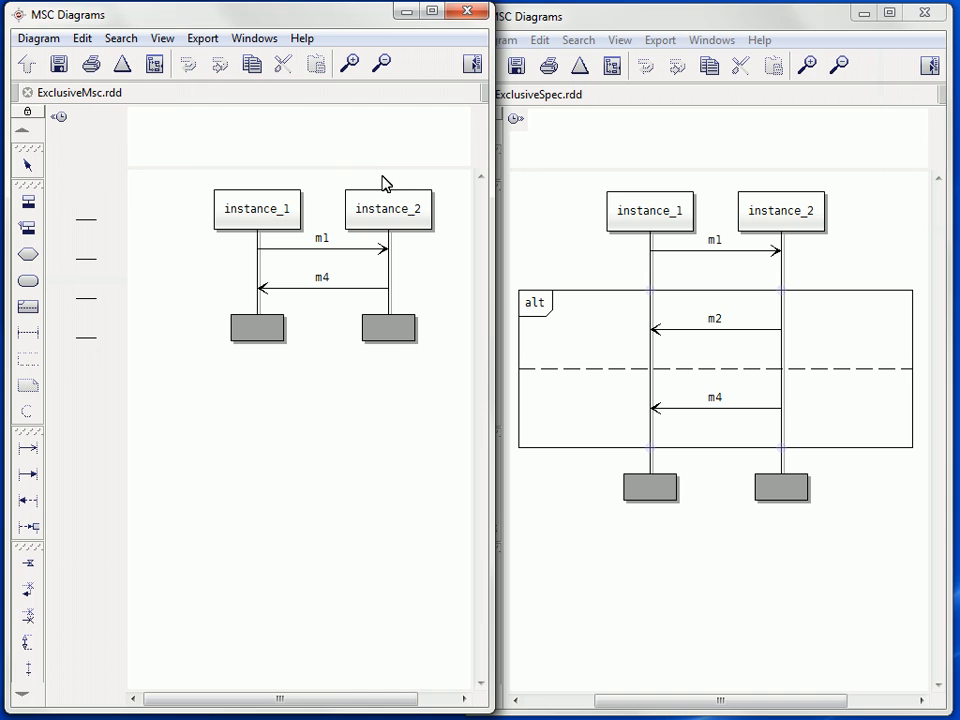
# Step: Run a Spec. vs trace comparison with ExclusiveSpec.rdd as the spec and ExclusiveMsc.rdd as the trace, and close the differences window
pyautogui.click(548, 265)
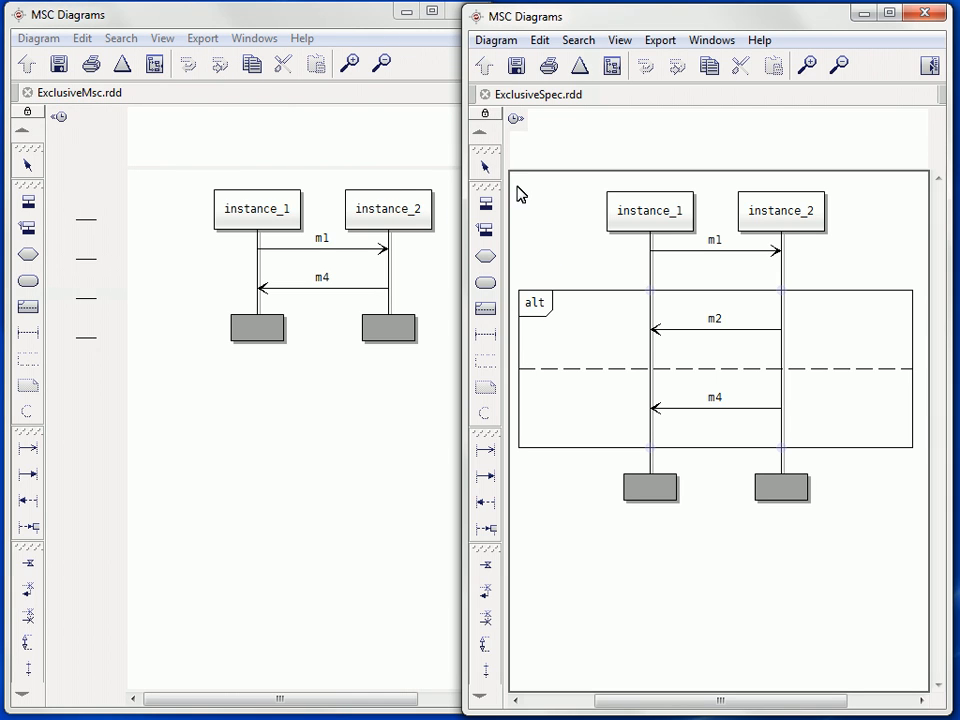
pyautogui.click(492, 46)
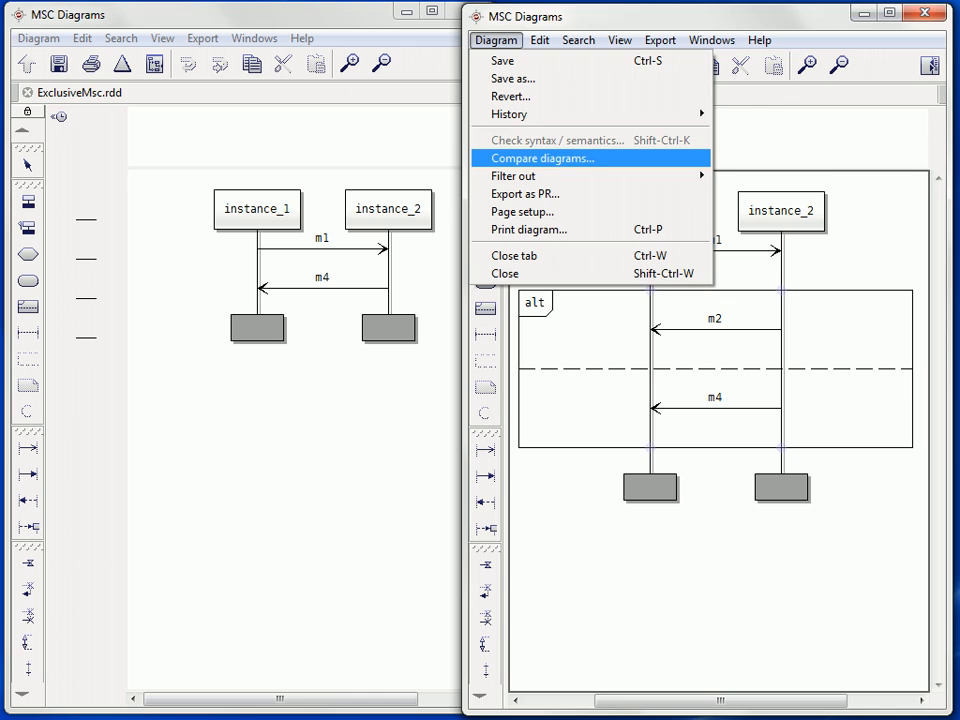
pyautogui.click(550, 158)
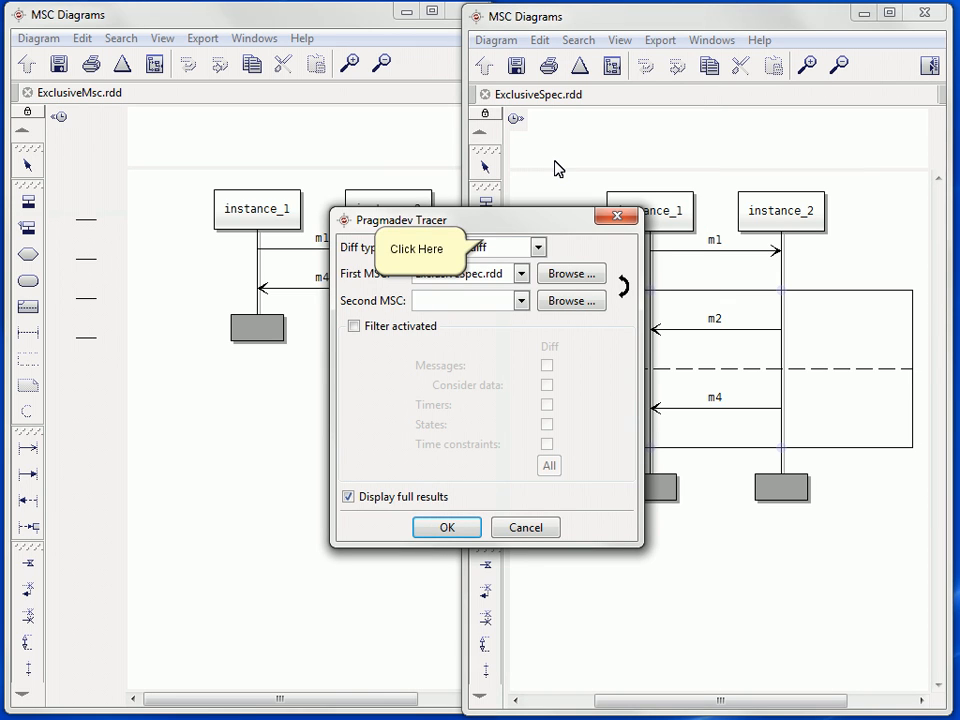
pyautogui.click(486, 248)
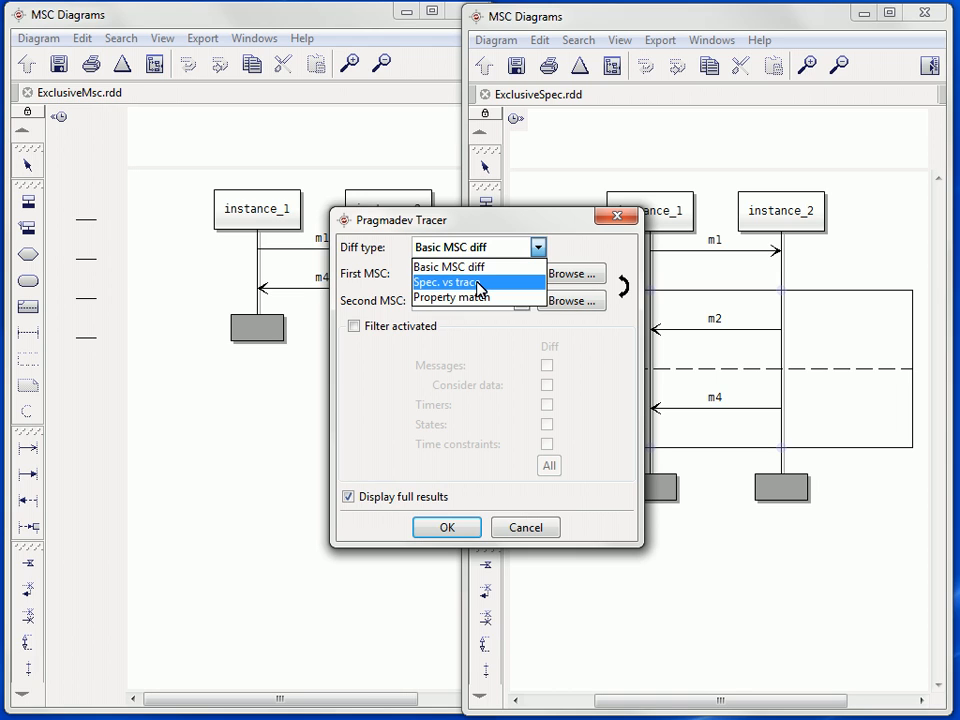
pyautogui.click(479, 284)
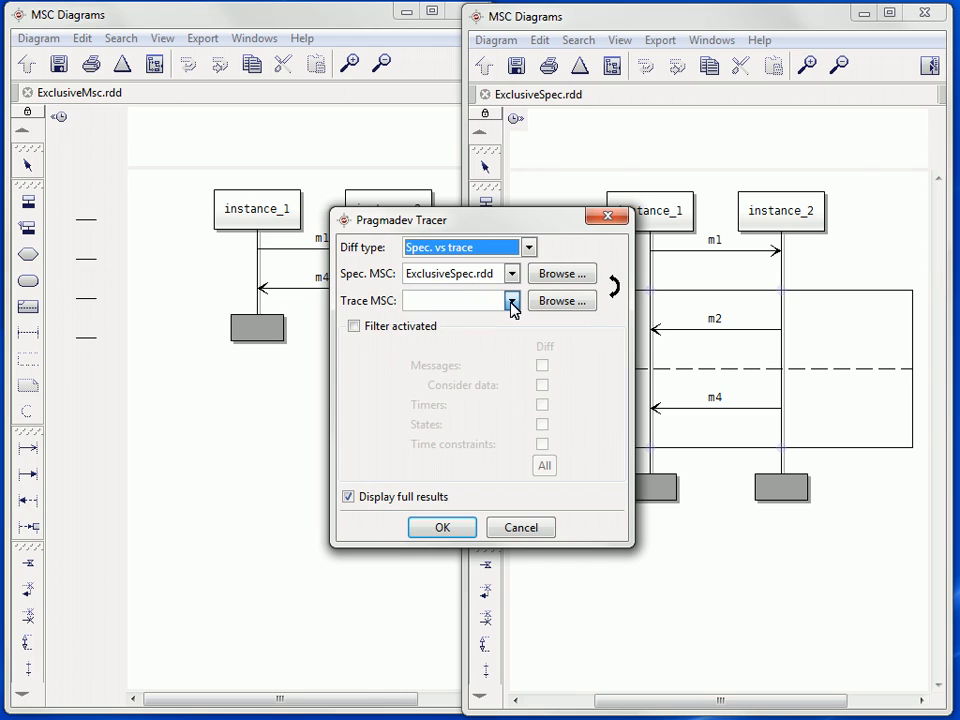
pyautogui.click(510, 302)
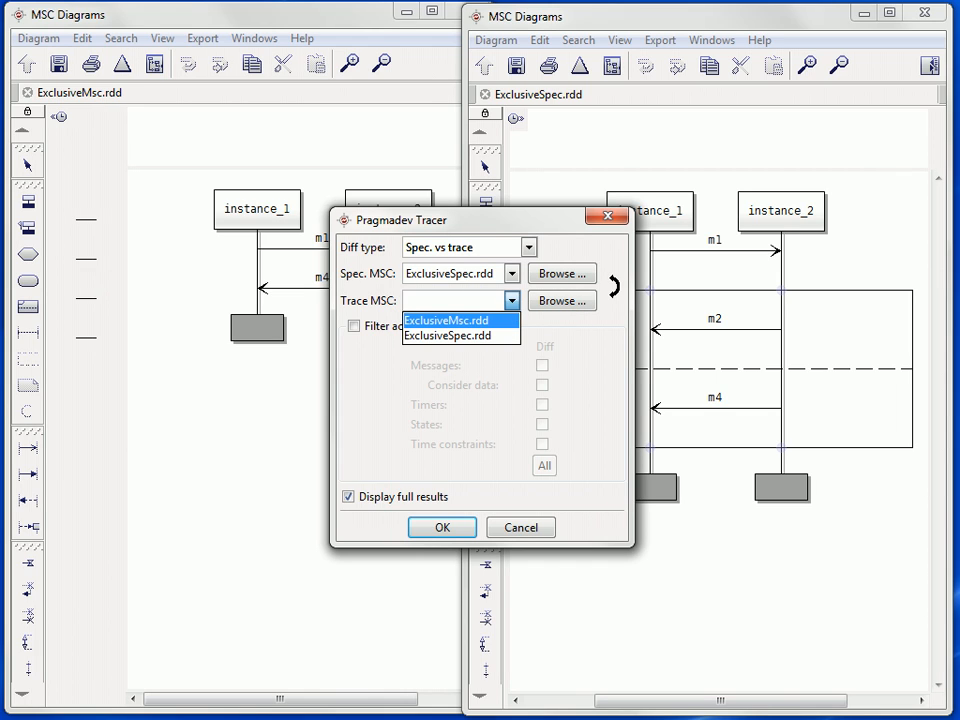
pyautogui.click(470, 321)
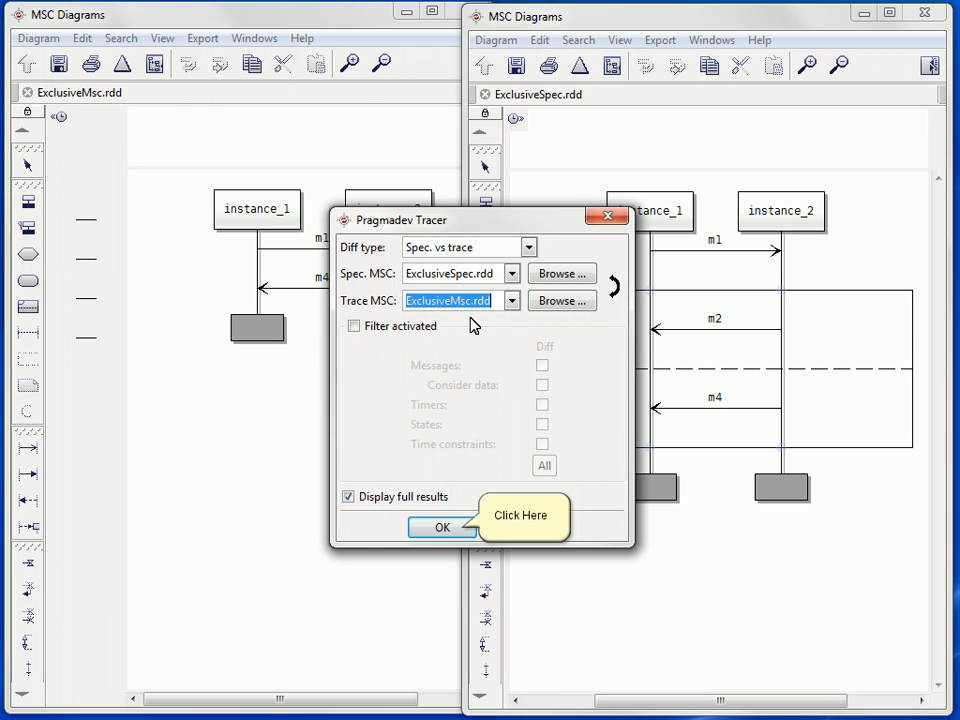
pyautogui.click(443, 526)
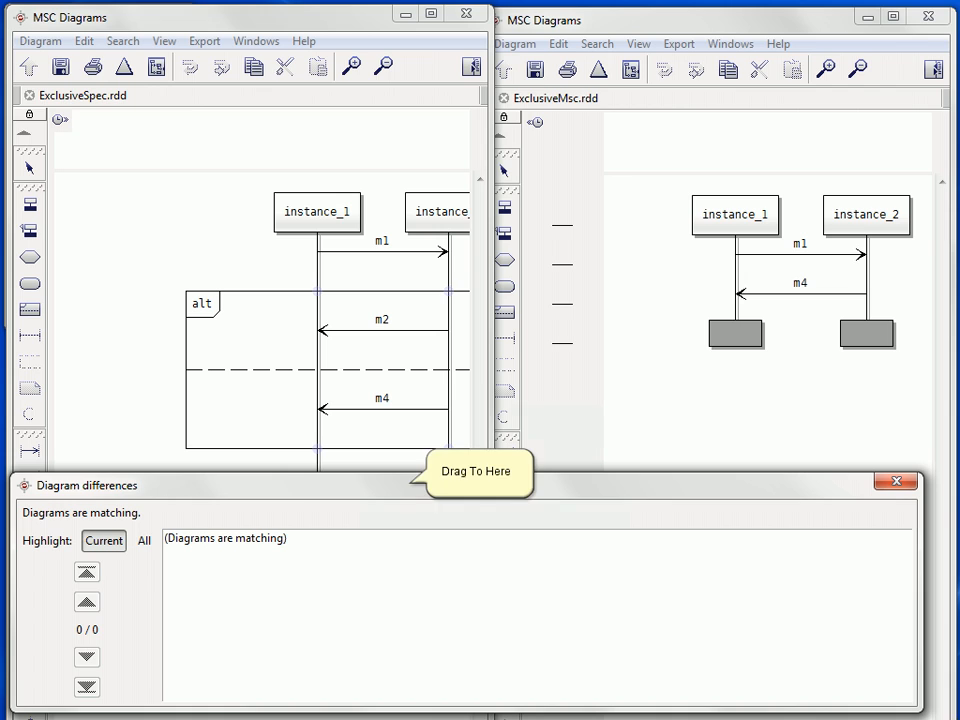
pyautogui.moveTo(466, 485)
pyautogui.mouseDown()
pyautogui.moveTo(464, 477)
pyautogui.moveTo(479, 484)
pyautogui.mouseUp()
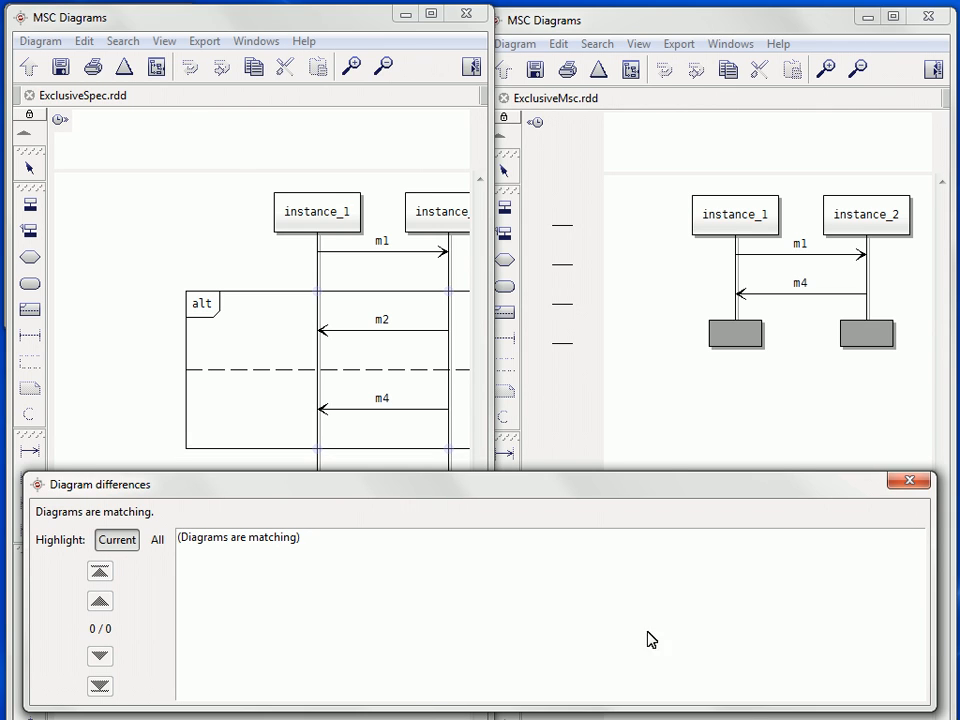
pyautogui.click(921, 483)
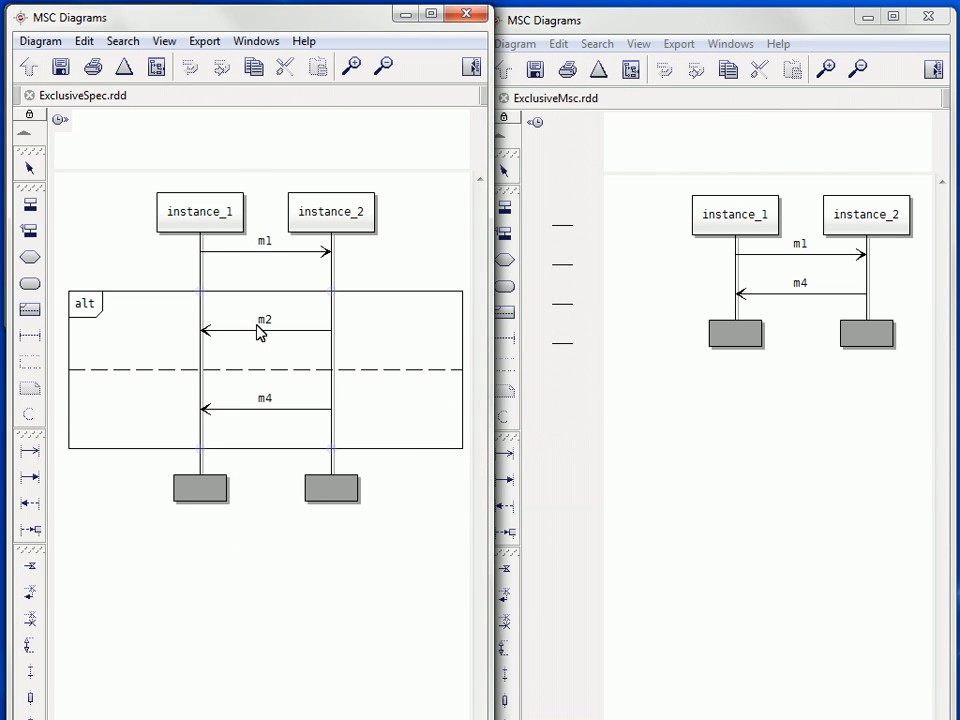
# Step: Bring up the Tracer launcher and open the recent diagram ExclusivePsc.rdd
pyautogui.click(124, 248)
pyautogui.press('alt')
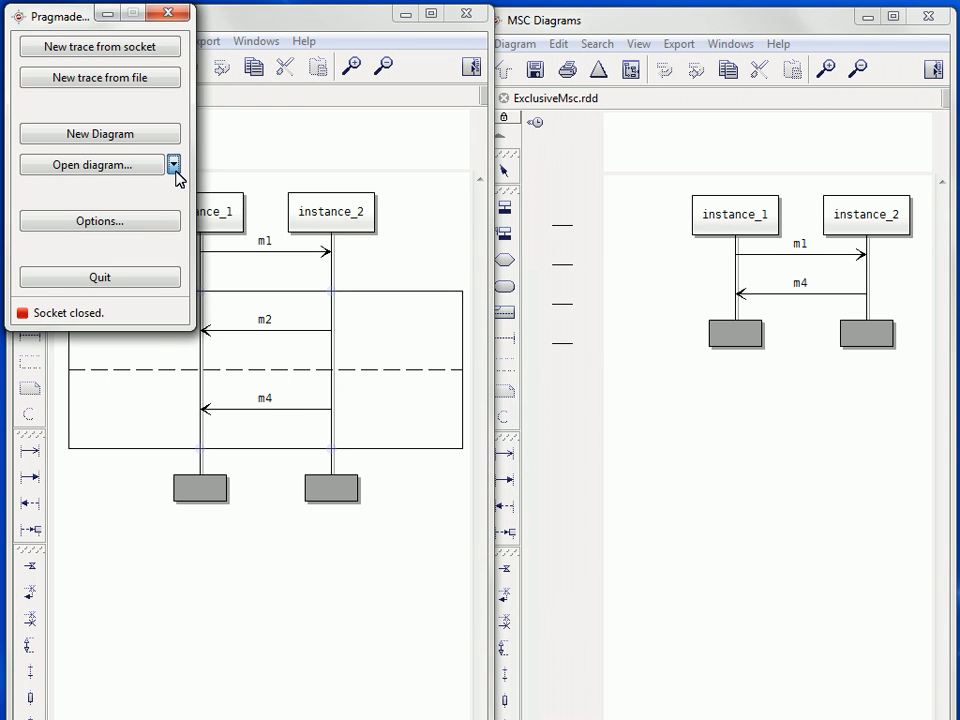
pyautogui.click(174, 166)
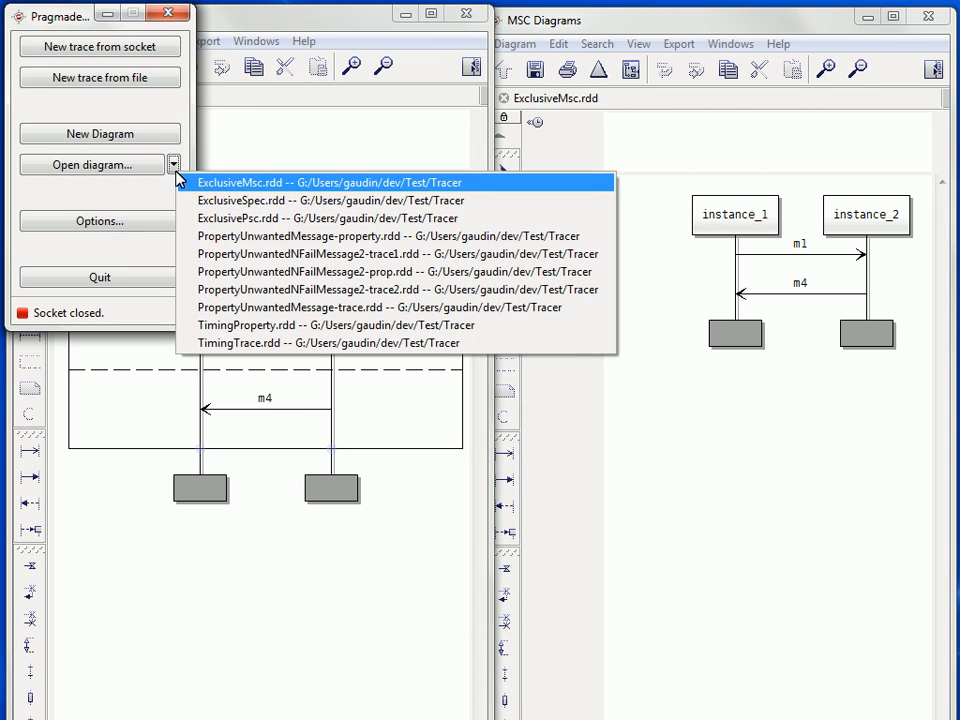
pyautogui.click(240, 218)
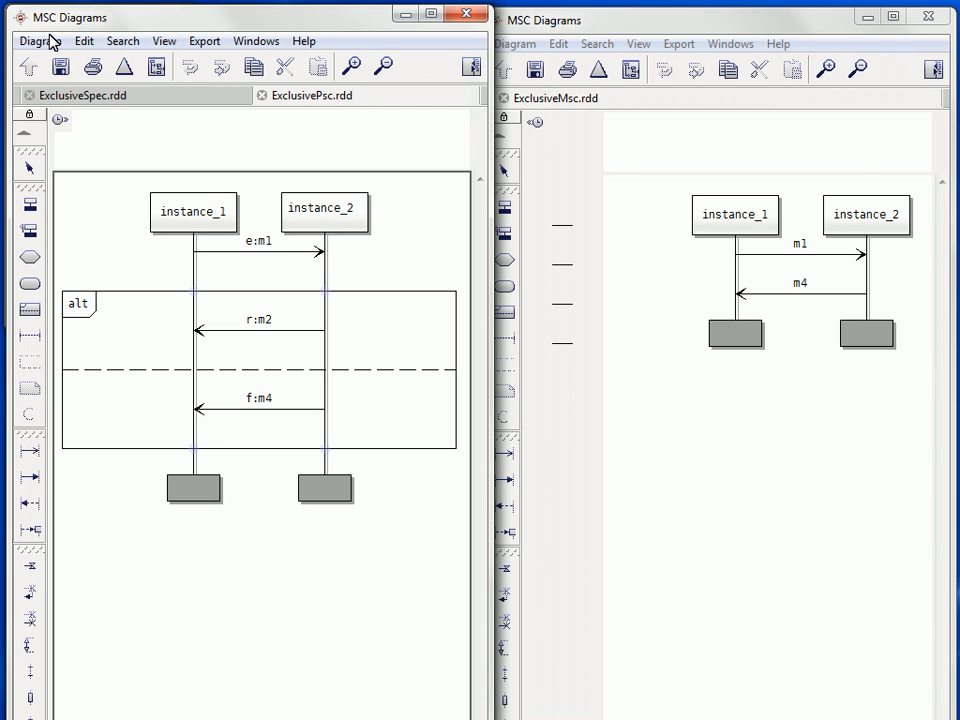
# Step: Run a Property match comparison with ExclusivePsc.rdd as the property and ExclusiveMsc.rdd as the trace, and close the differences window
pyautogui.click(40, 41)
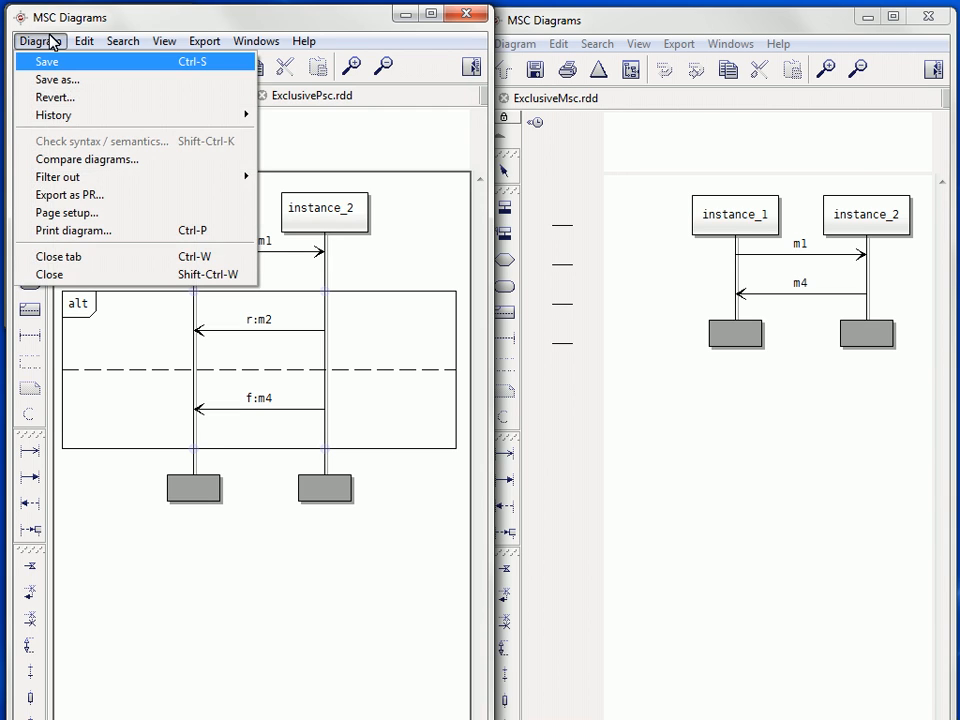
pyautogui.click(131, 166)
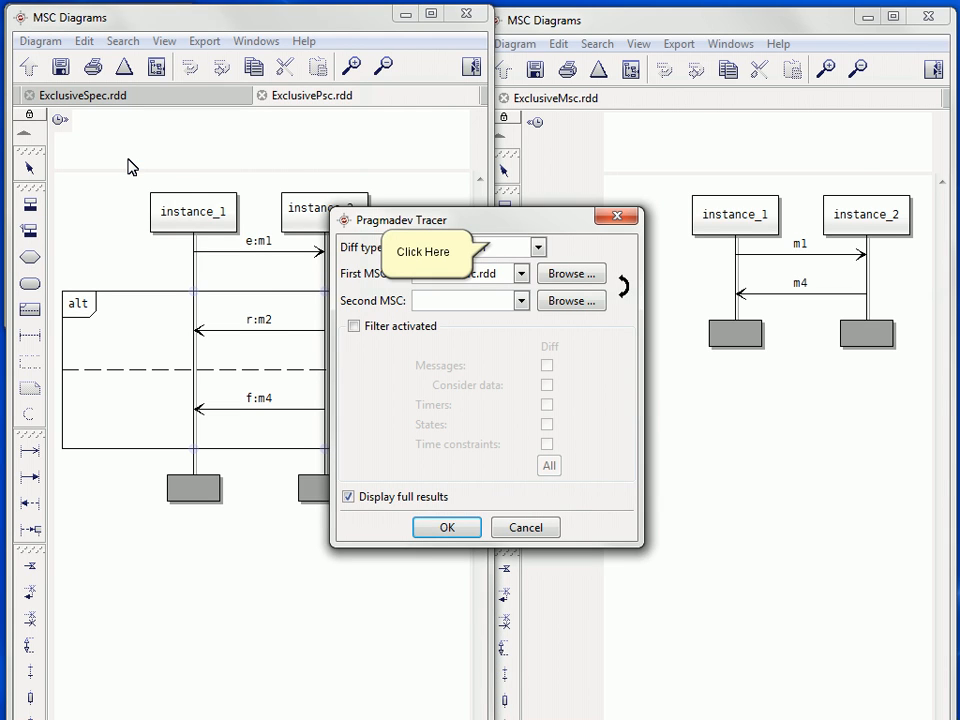
pyautogui.click(491, 249)
pyautogui.press('Down')
pyautogui.press('Down')
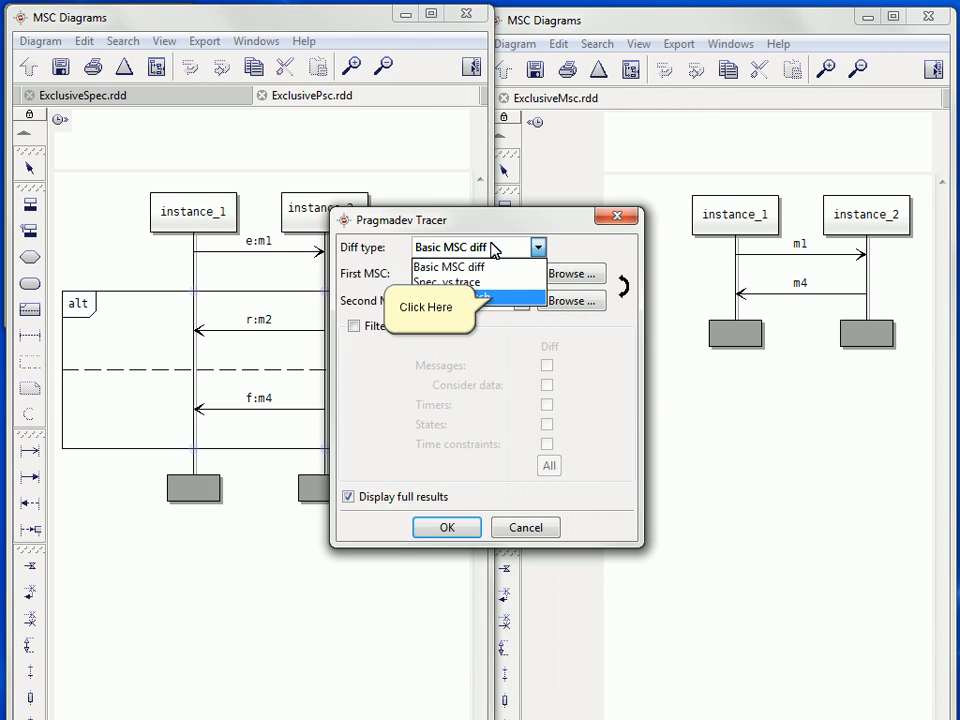
pyautogui.click(495, 298)
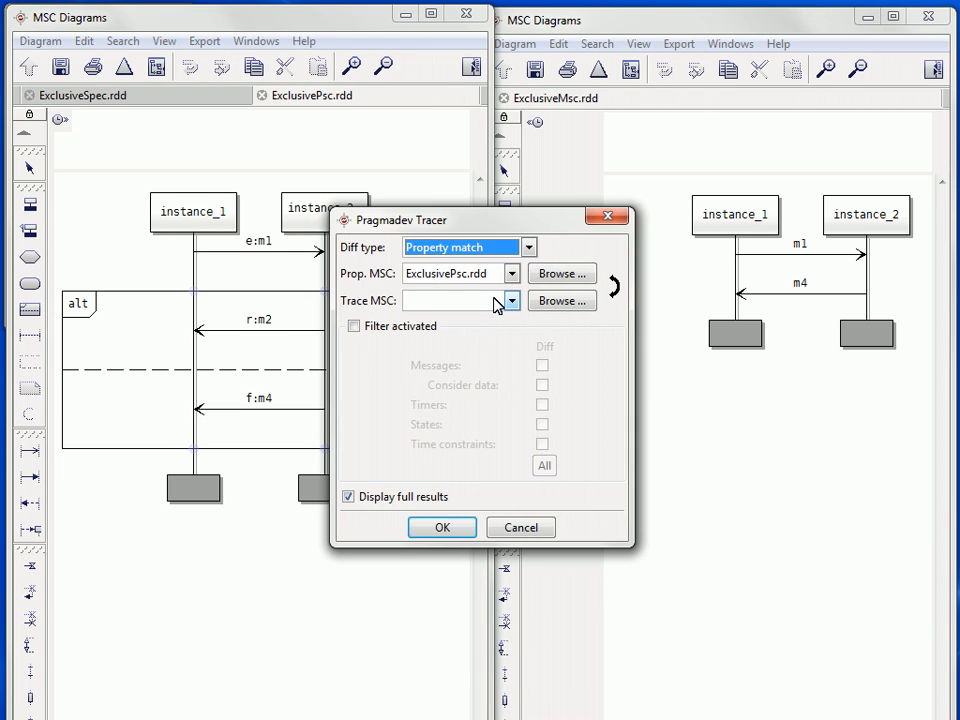
pyautogui.click(495, 299)
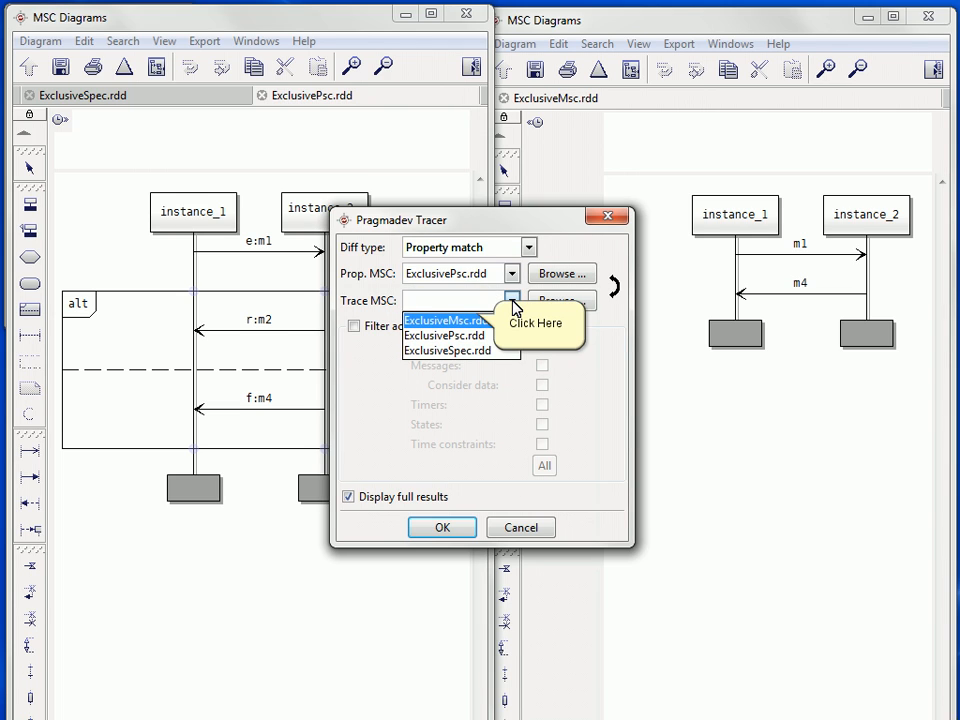
pyautogui.click(480, 320)
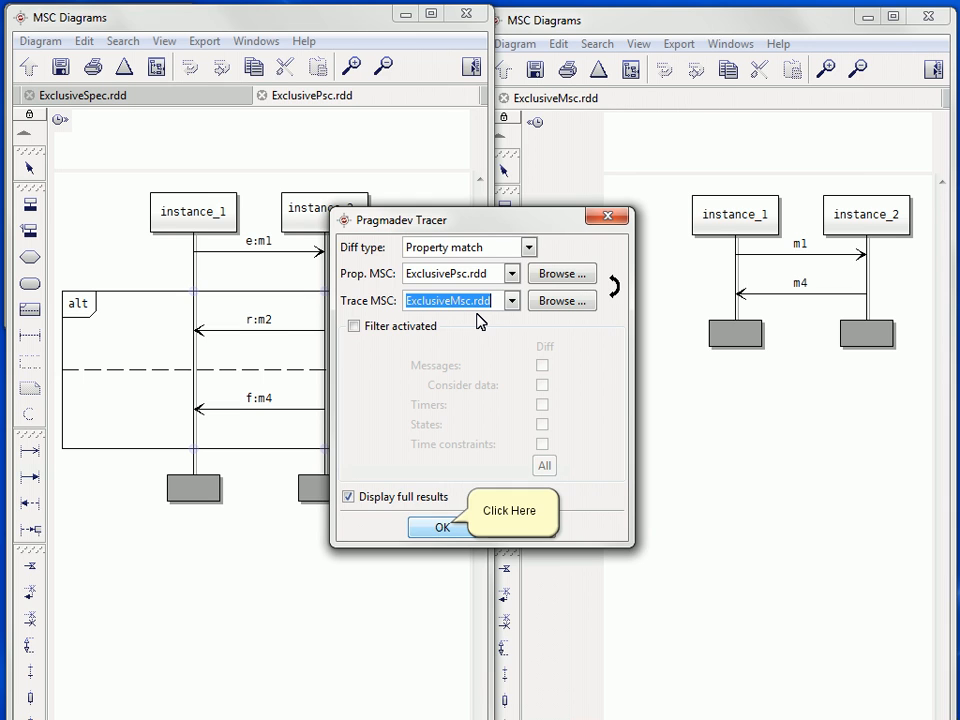
pyautogui.click(441, 528)
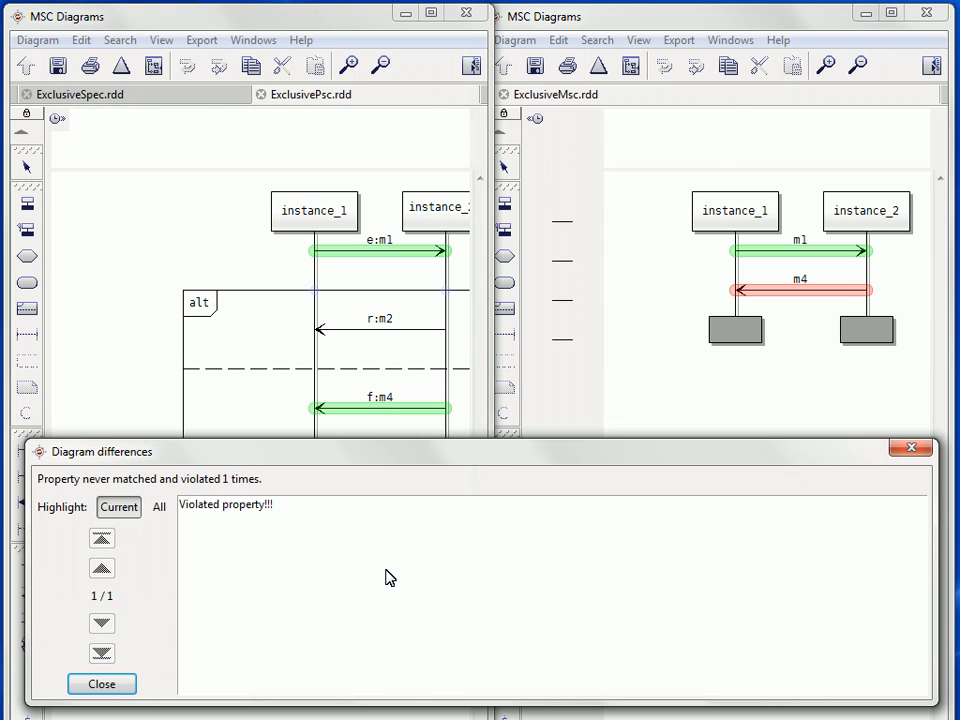
pyautogui.click(106, 688)
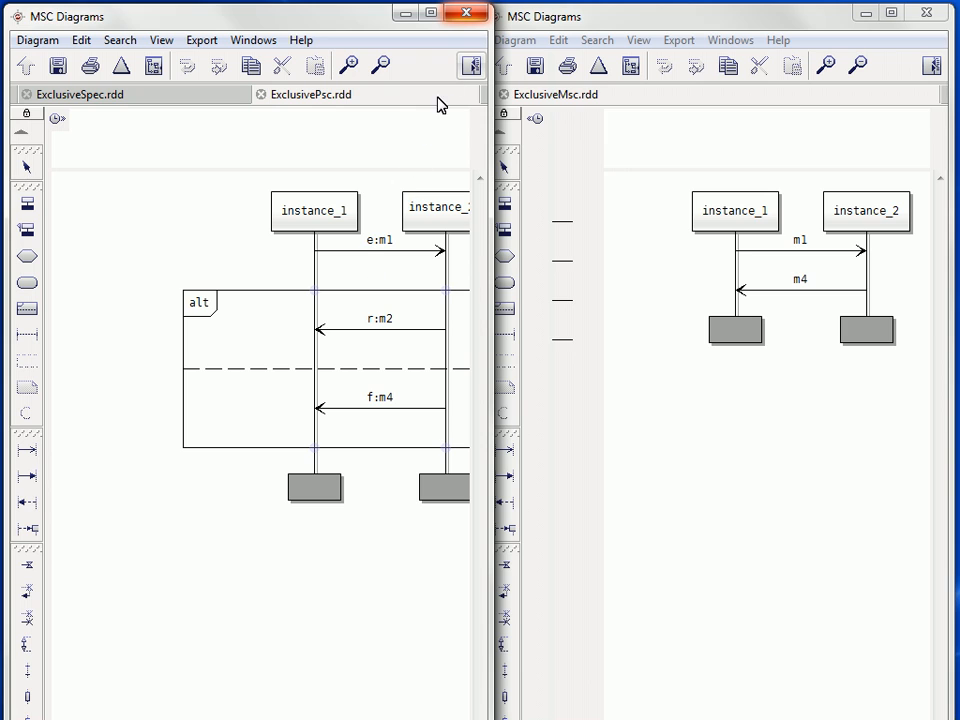
# Step: Close both MSC diagram windows, leaving only the Tracer launcher open
pyautogui.click(463, 15)
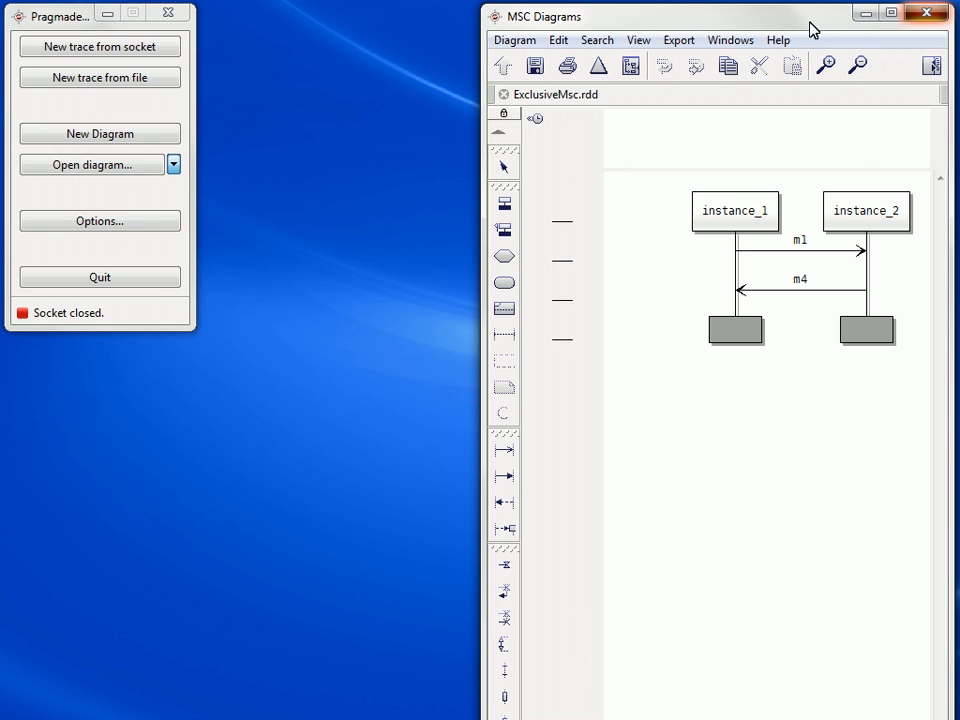
pyautogui.click(926, 13)
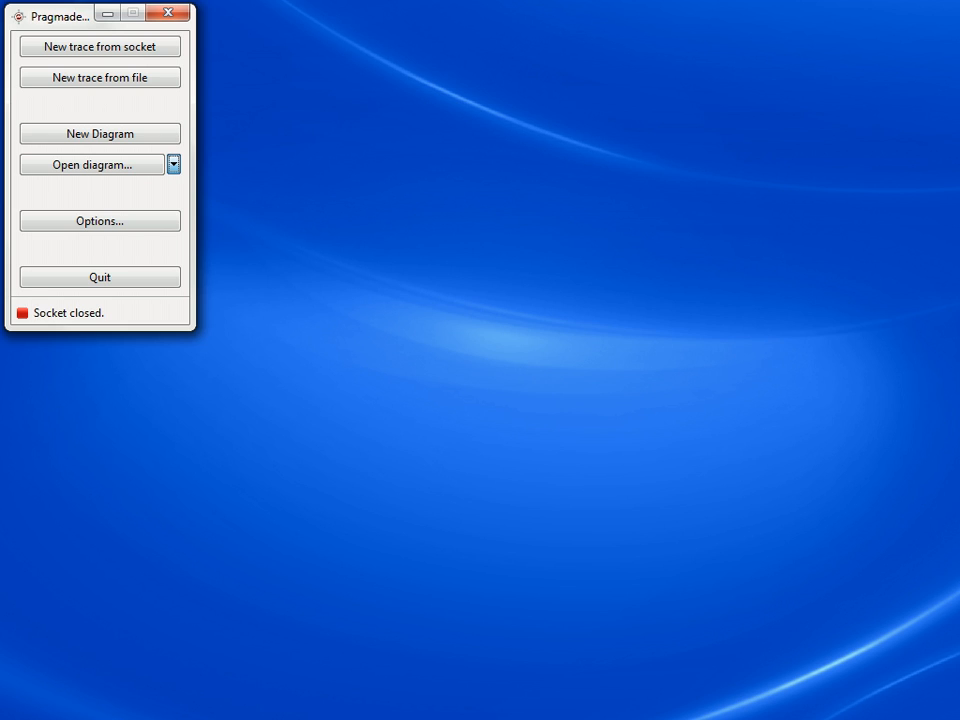
pyautogui.click(946, 707)
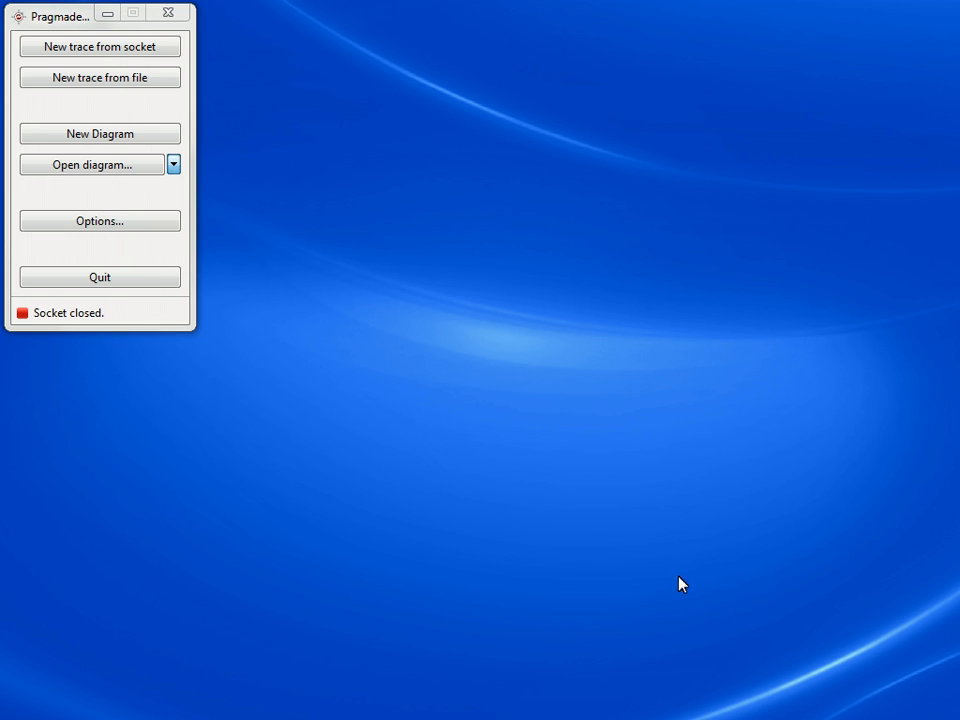
# Step: Open the recent diagrams PropertyUnwantedNFailMessage2-prop.rdd and PropertyUnwantedNFailMessage2-trace1.rdd
pyautogui.click(174, 166)
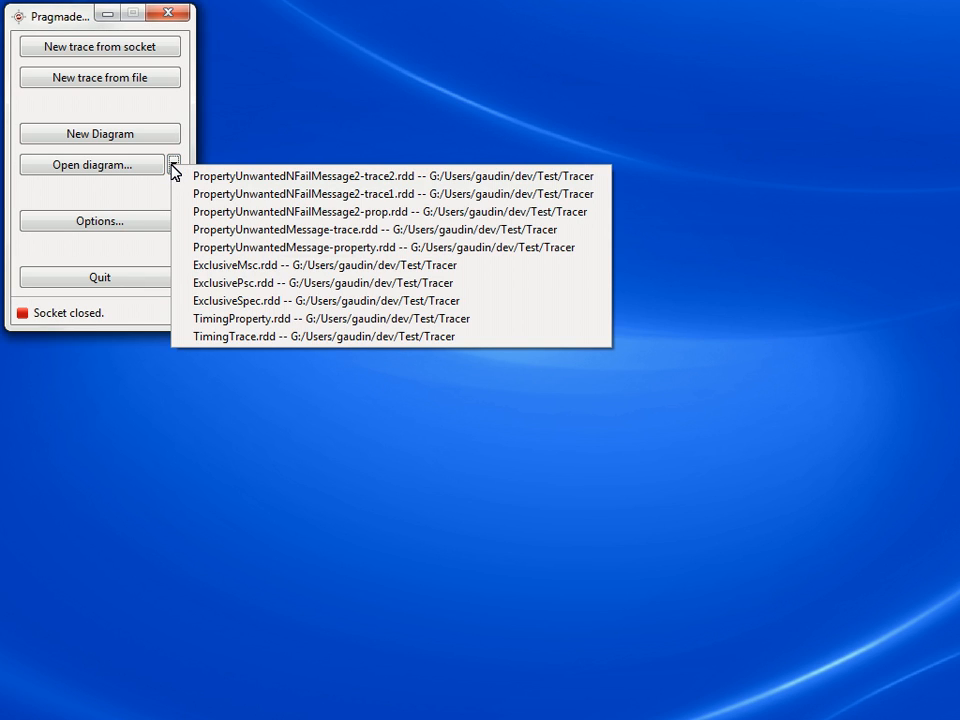
pyautogui.click(255, 216)
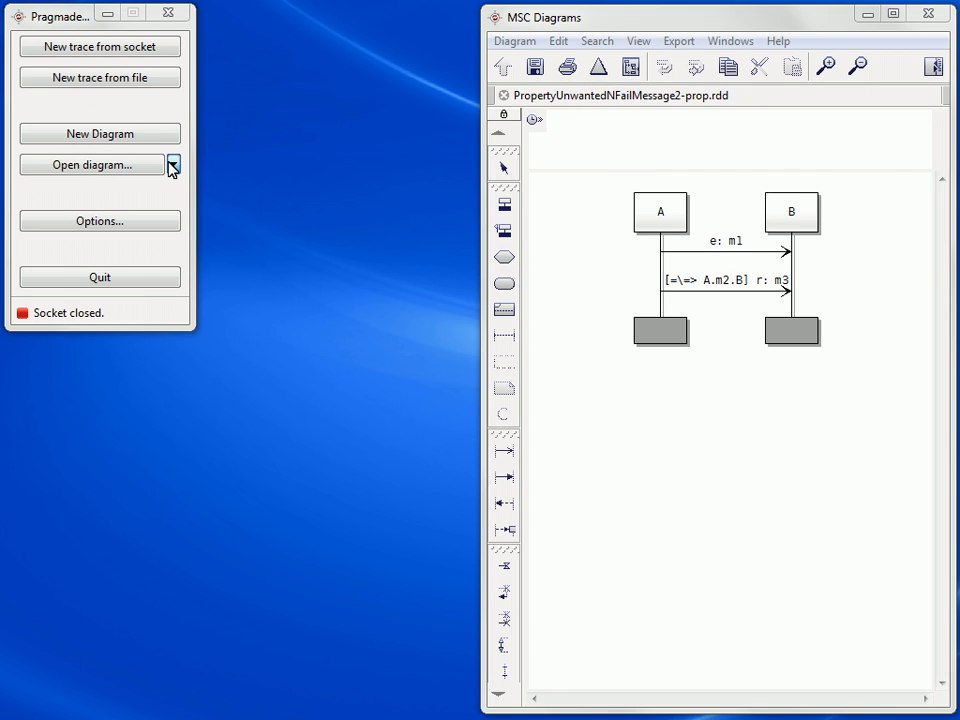
pyautogui.click(173, 165)
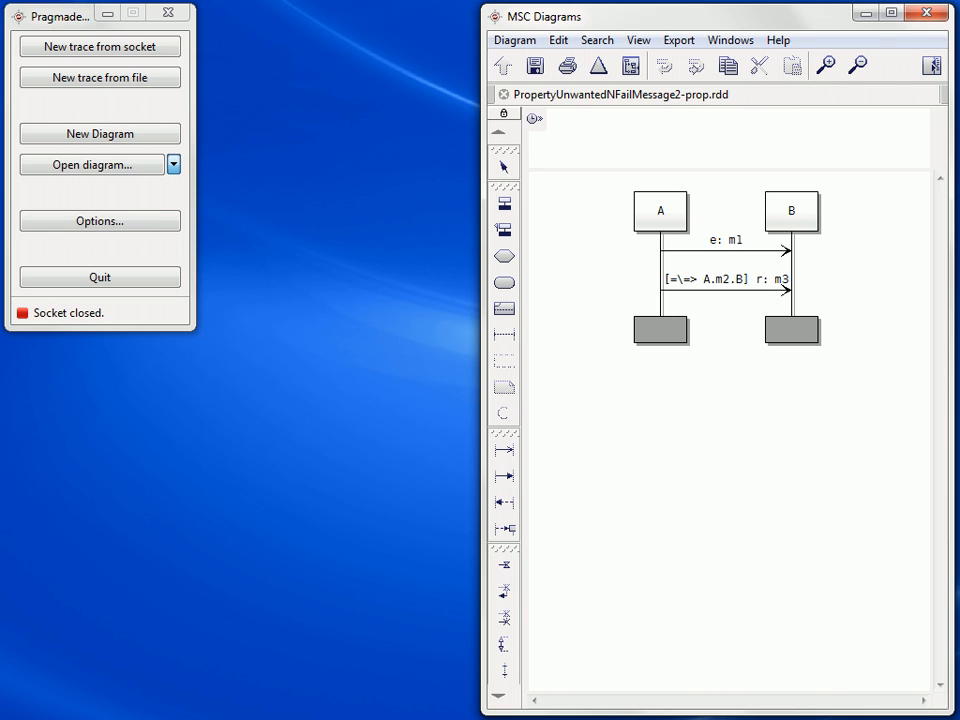
pyautogui.click(174, 164)
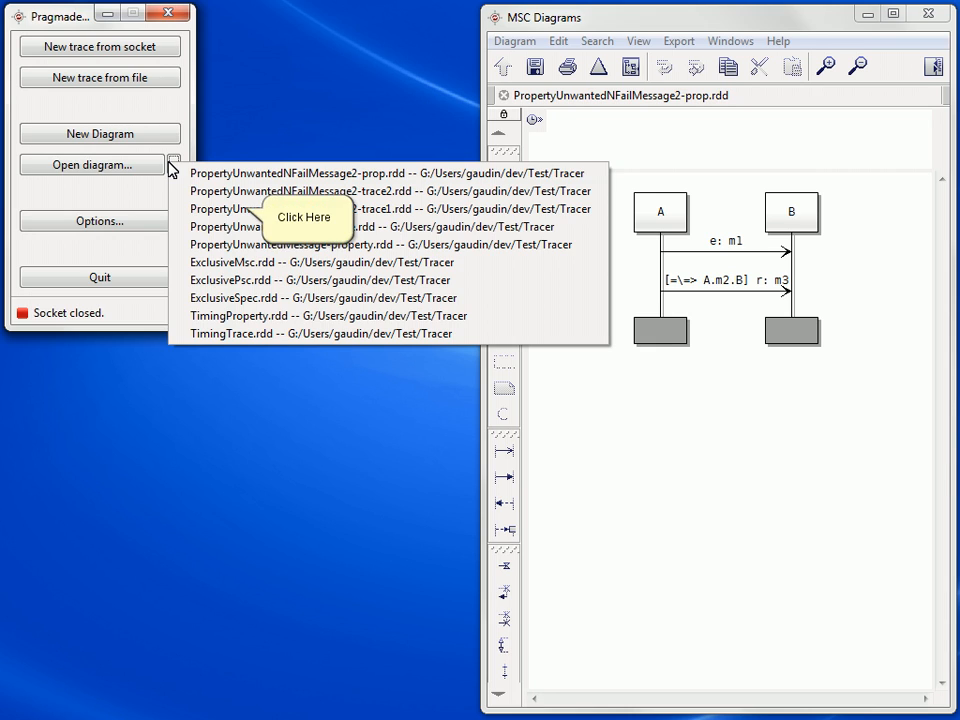
pyautogui.click(247, 212)
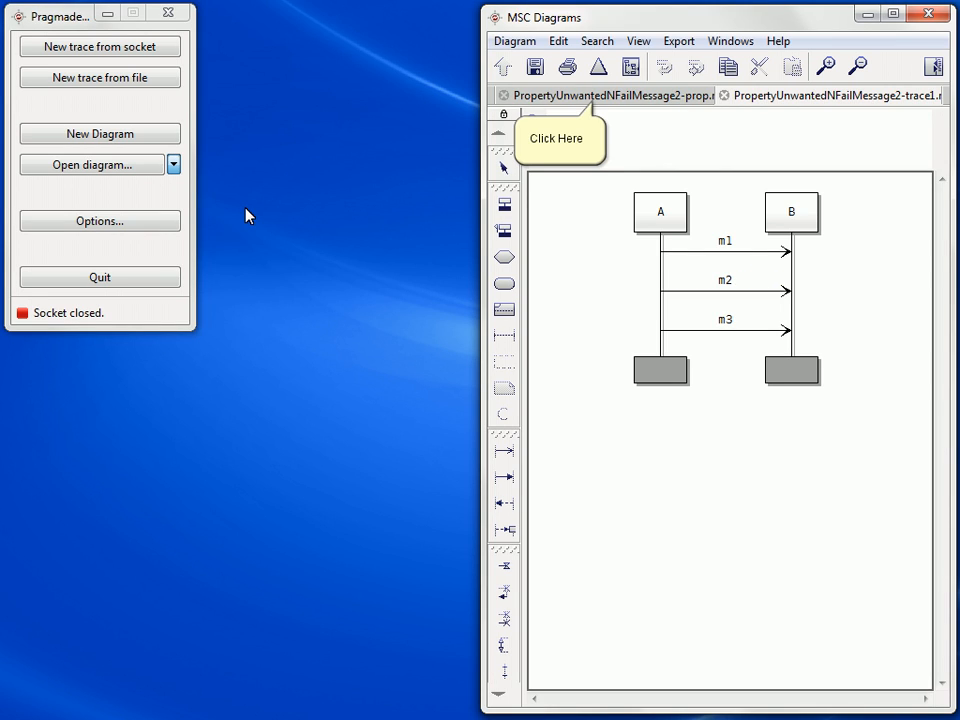
# Step: Detach PropertyUnwantedNFailMessage2-prop.rdd into its own window beside the trace1 window and hide its time column
pyautogui.click(593, 97)
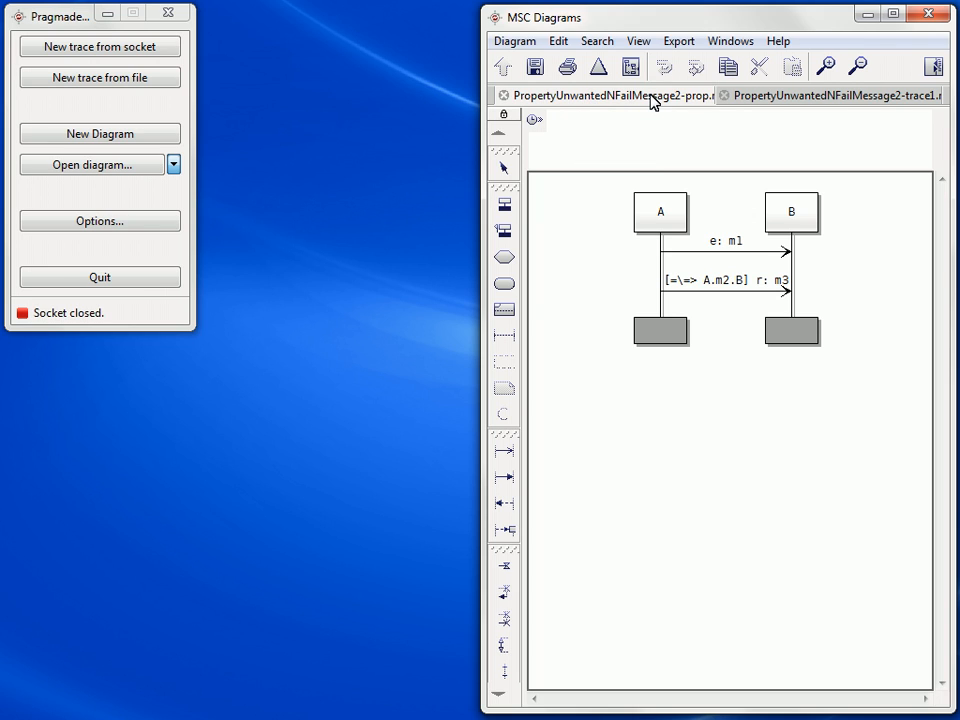
pyautogui.moveTo(651, 101); pyautogui.dragTo(297, 110)
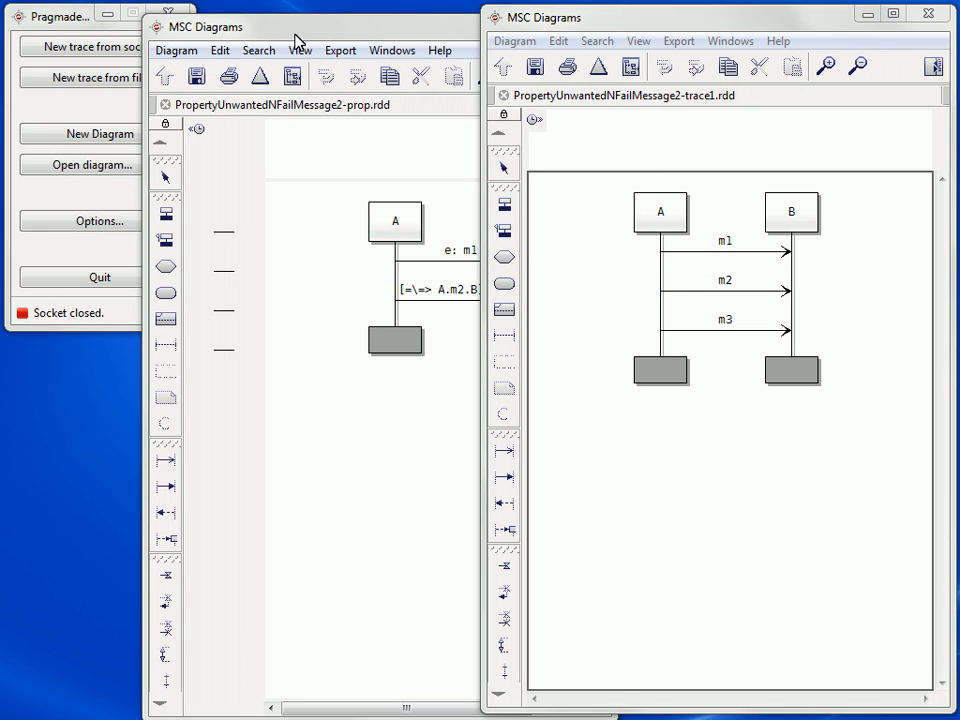
pyautogui.click(295, 35)
pyautogui.moveTo(295, 37); pyautogui.dragTo(157, 30)
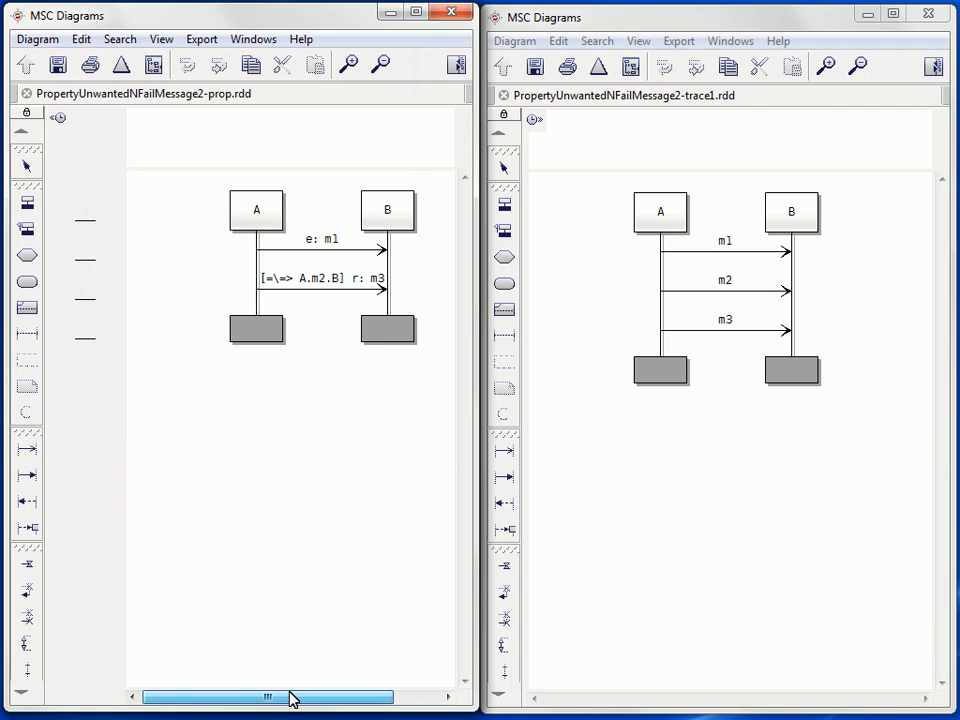
pyautogui.moveTo(292, 698); pyautogui.dragTo(310, 695)
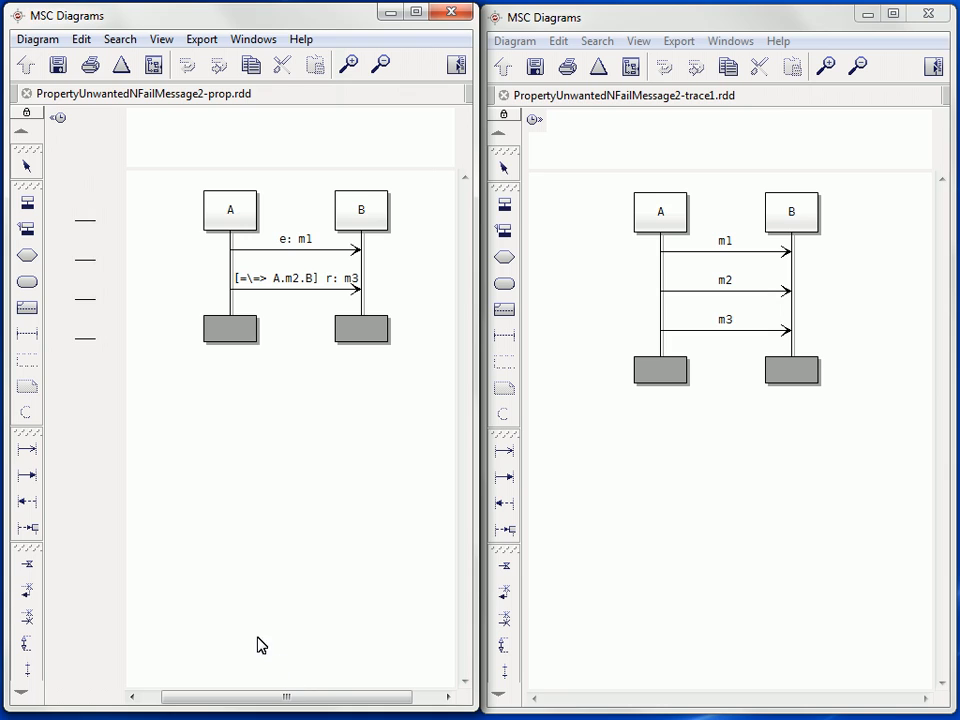
pyautogui.click(58, 119)
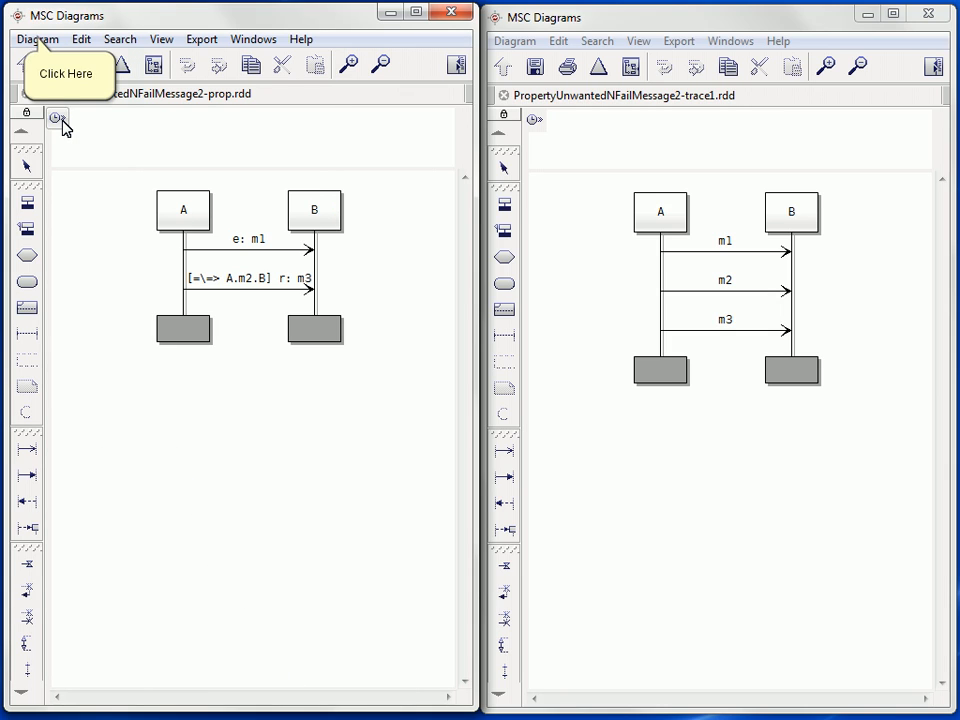
# Step: Run a Property match comparison with PropertyUnwantedNFailMessage2-prop.rdd as the property and PropertyUnwantedNFailMessage2-trace1.rdd as the trace, and close the differences window
pyautogui.click(38, 40)
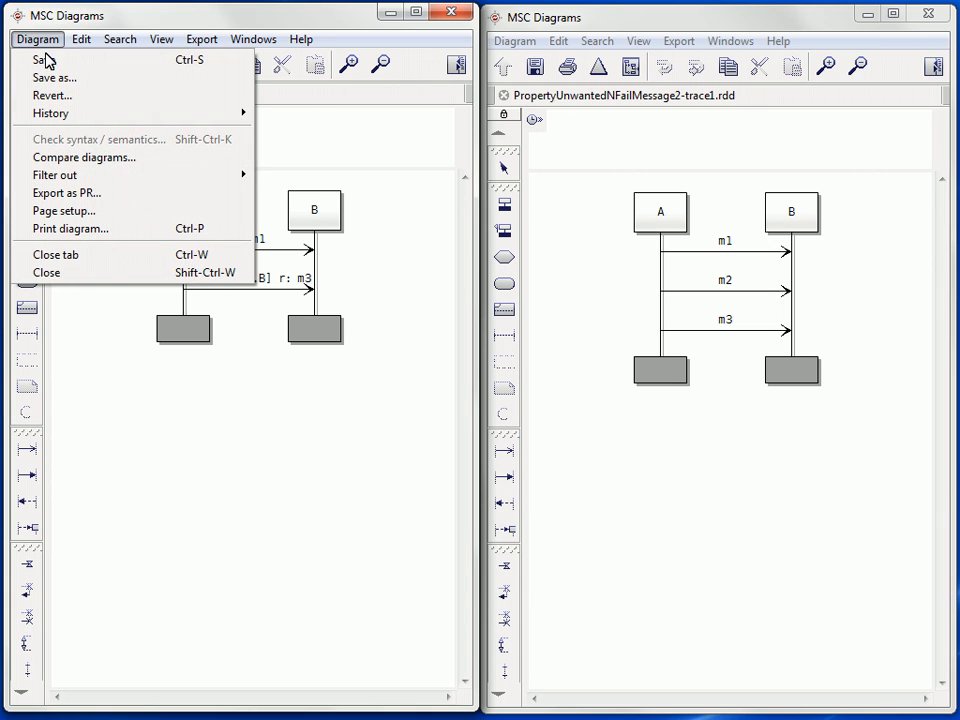
pyautogui.click(139, 157)
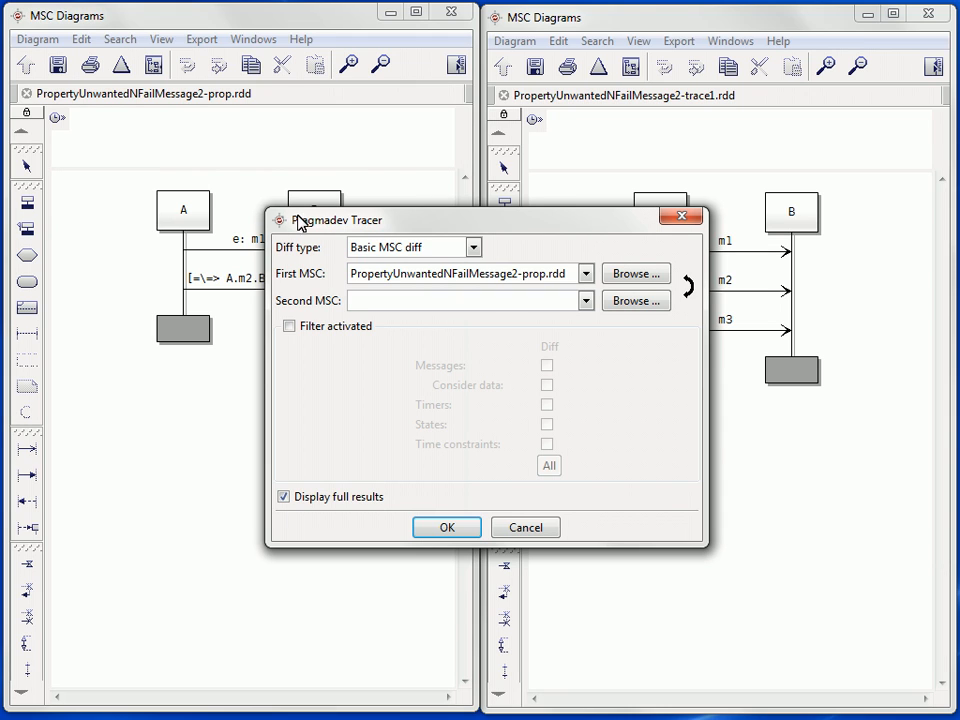
pyautogui.click(474, 247)
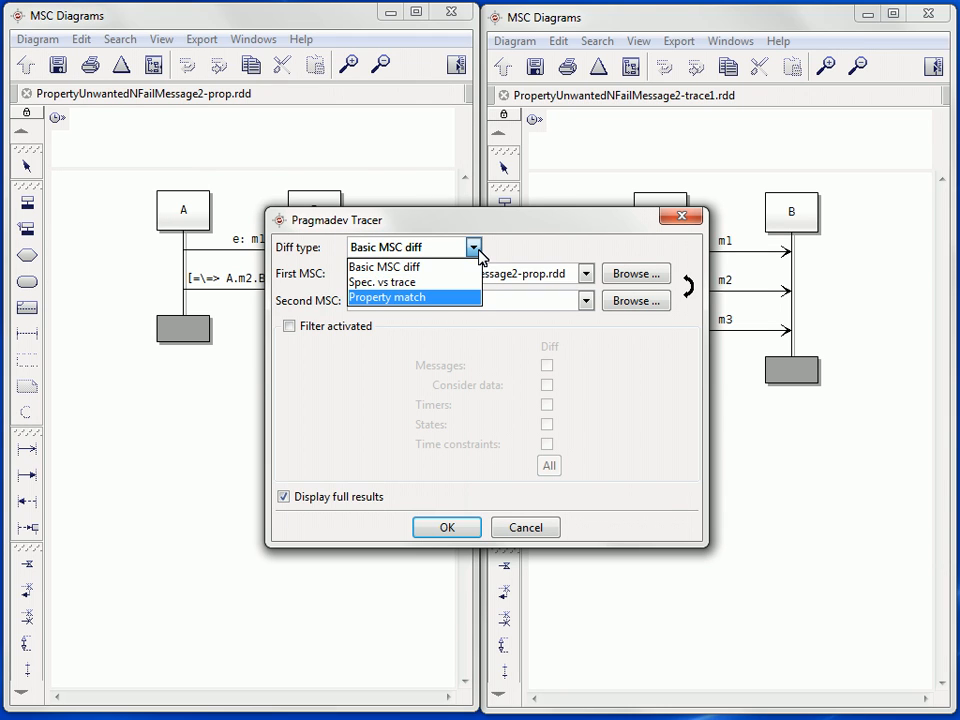
pyautogui.click(465, 299)
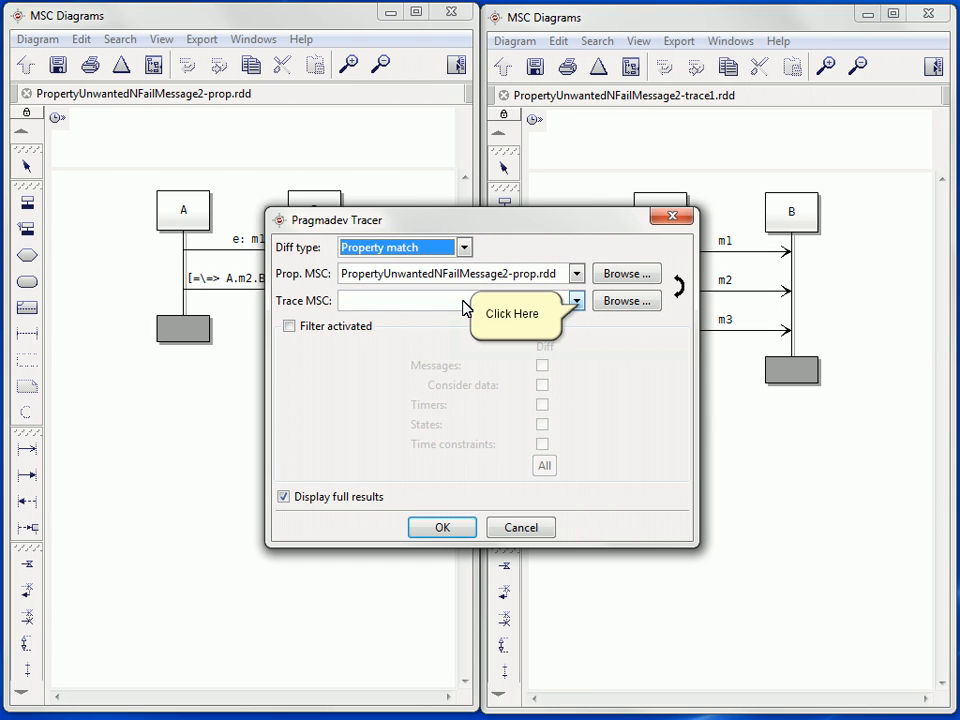
pyautogui.click(579, 306)
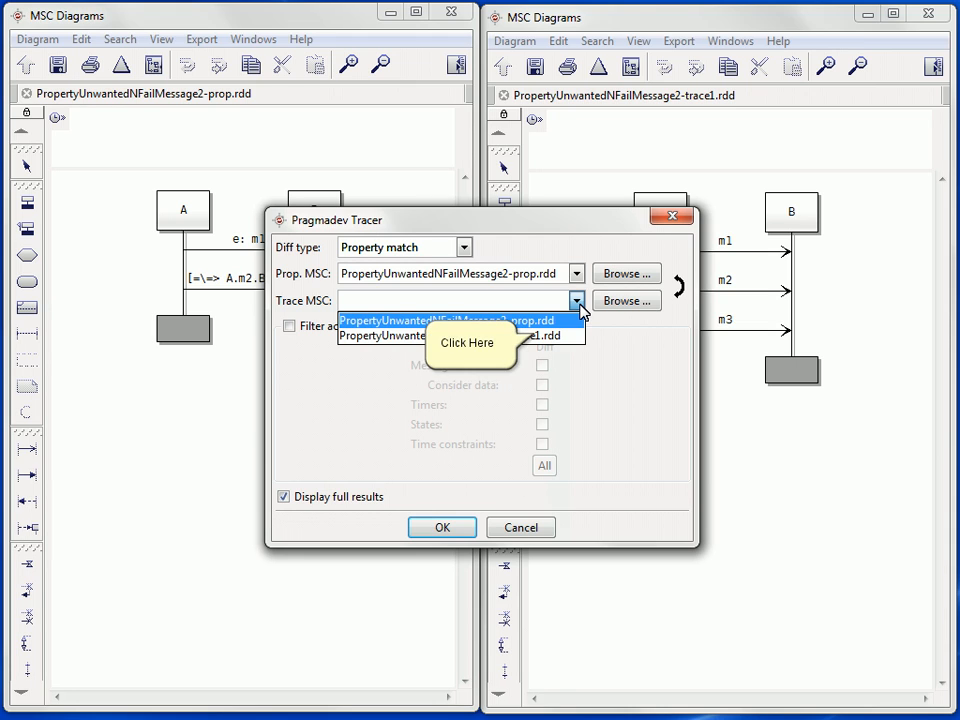
pyautogui.click(537, 337)
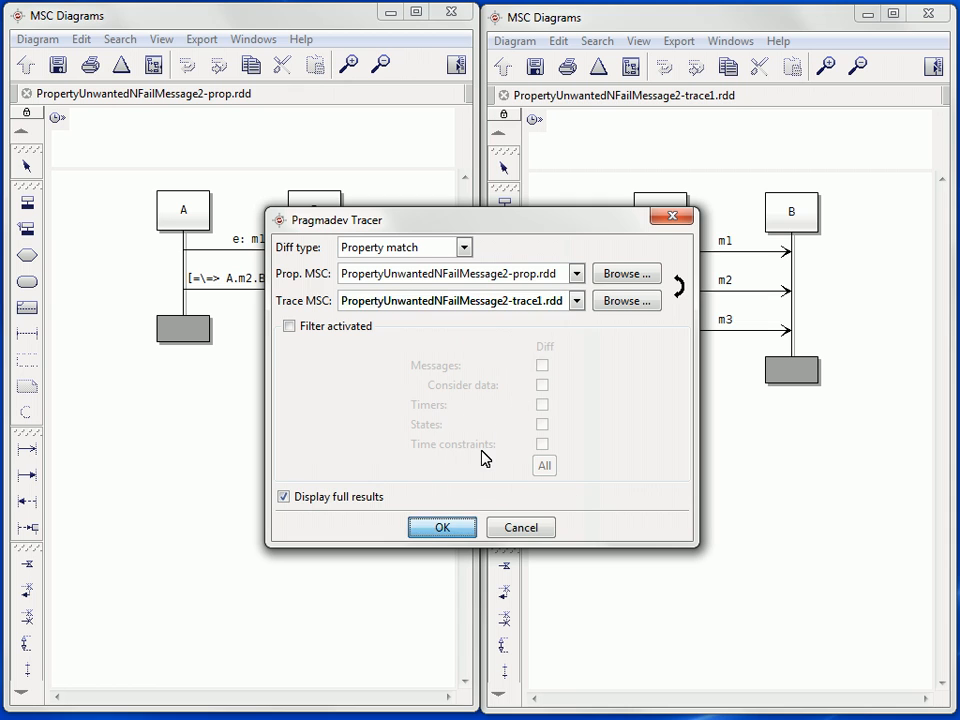
pyautogui.click(442, 527)
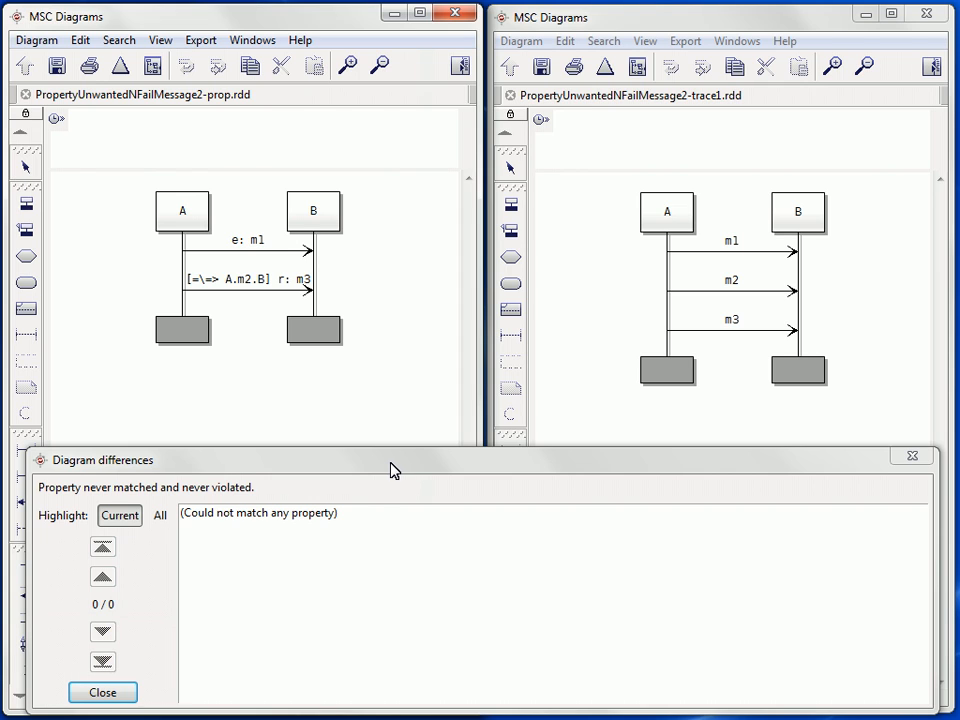
pyautogui.click(122, 694)
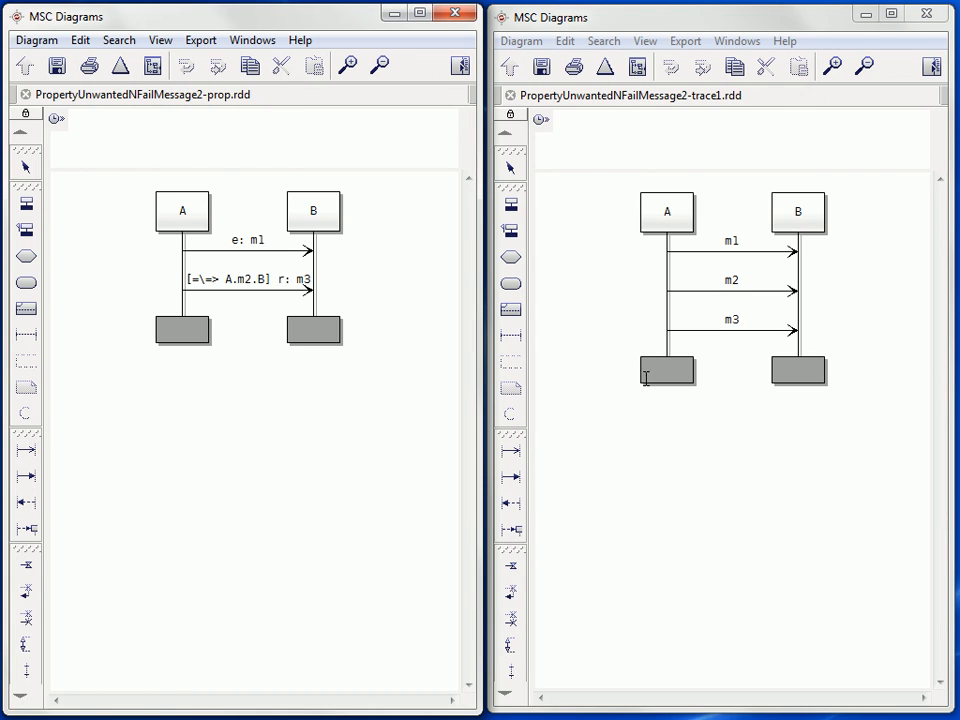
# Step: Rename message m2 to m4 in PropertyUnwantedNFailMessage2-trace1.rdd and save the diagram
pyautogui.doubleClick(731, 283)
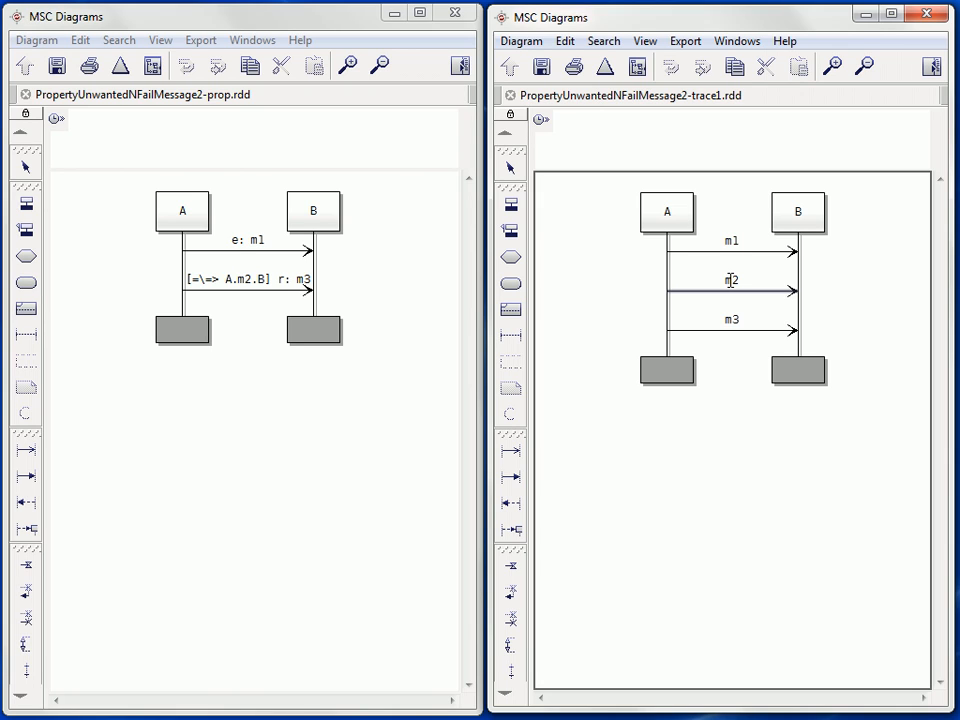
pyautogui.doubleClick(731, 282)
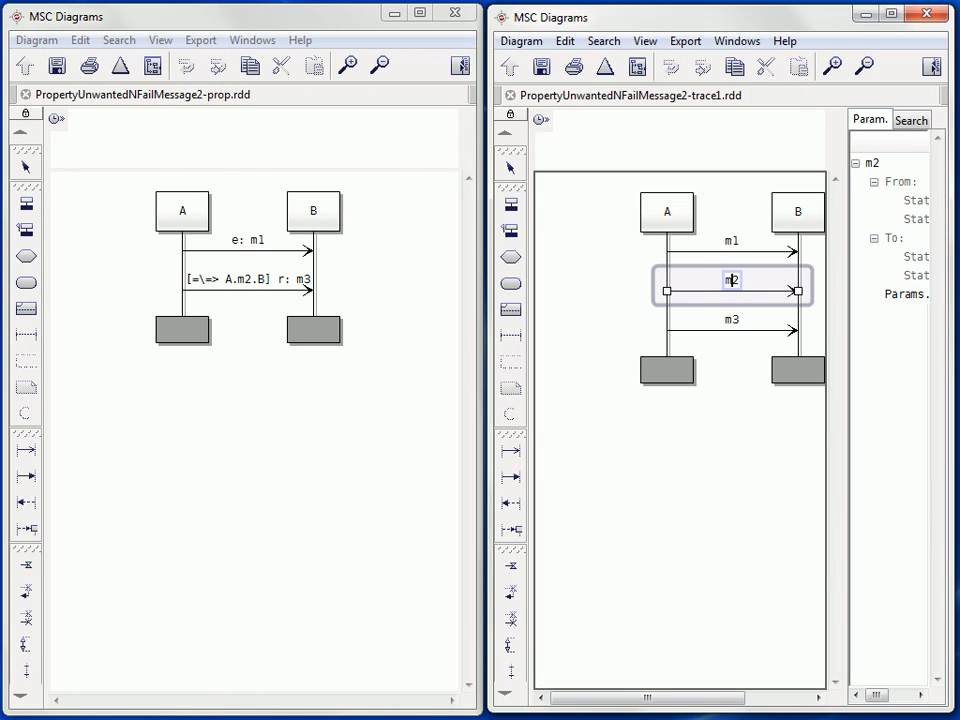
pyautogui.write('4')
pyautogui.press('Return')
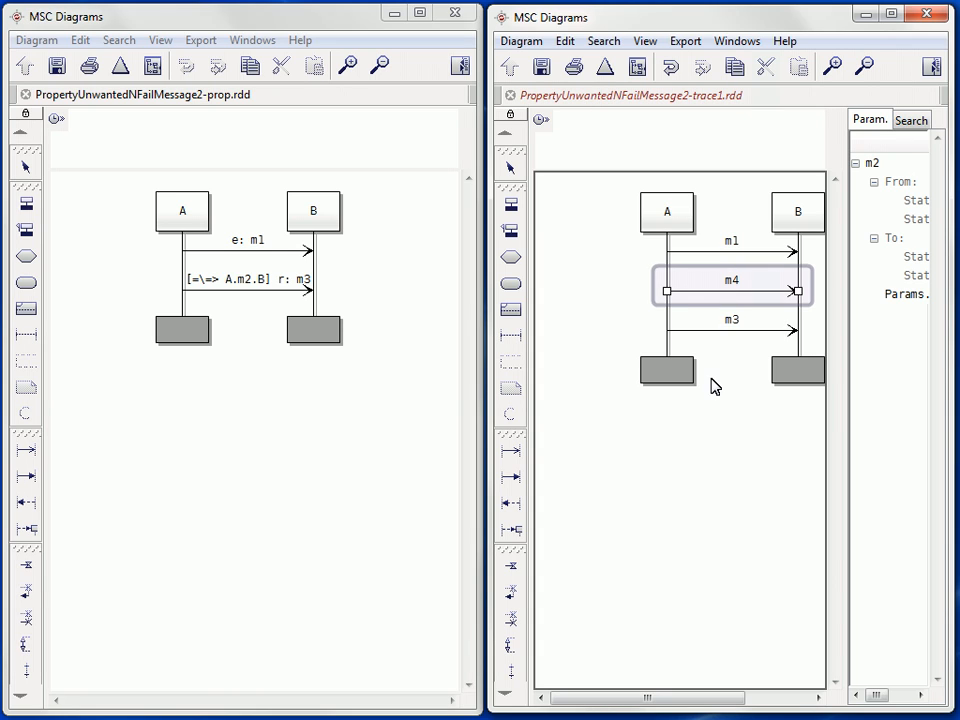
pyautogui.click(680, 470)
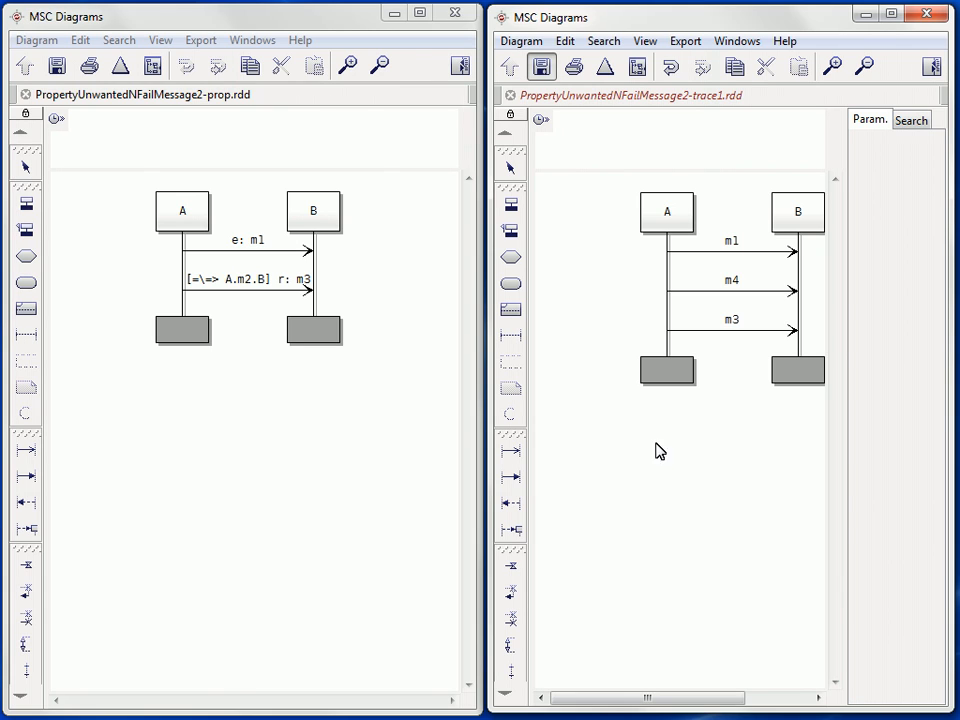
pyautogui.click(542, 68)
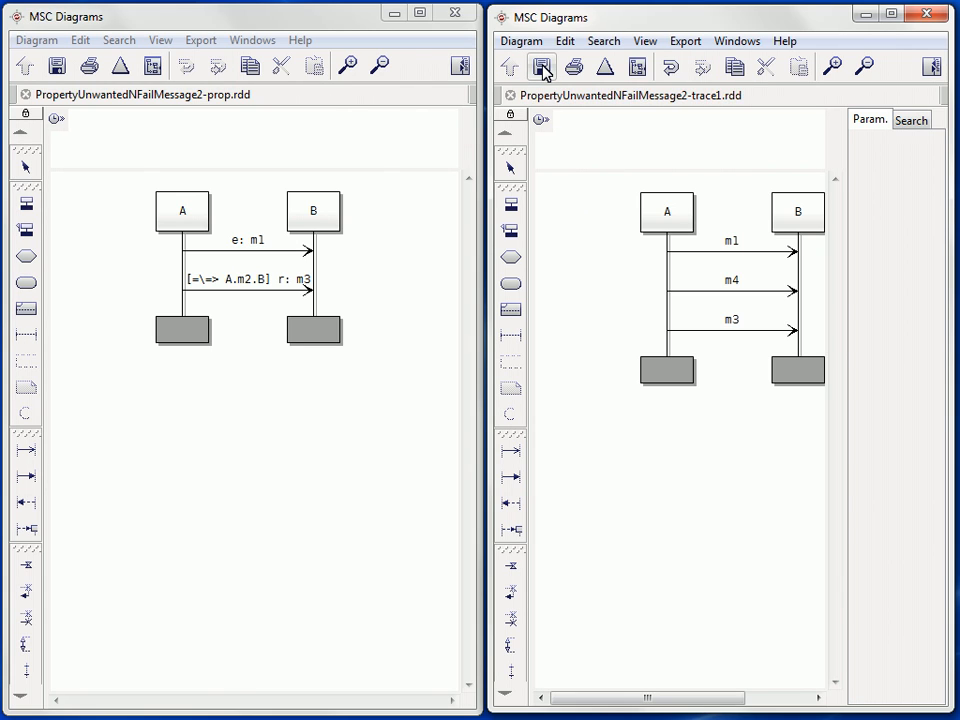
pyautogui.click(245, 444)
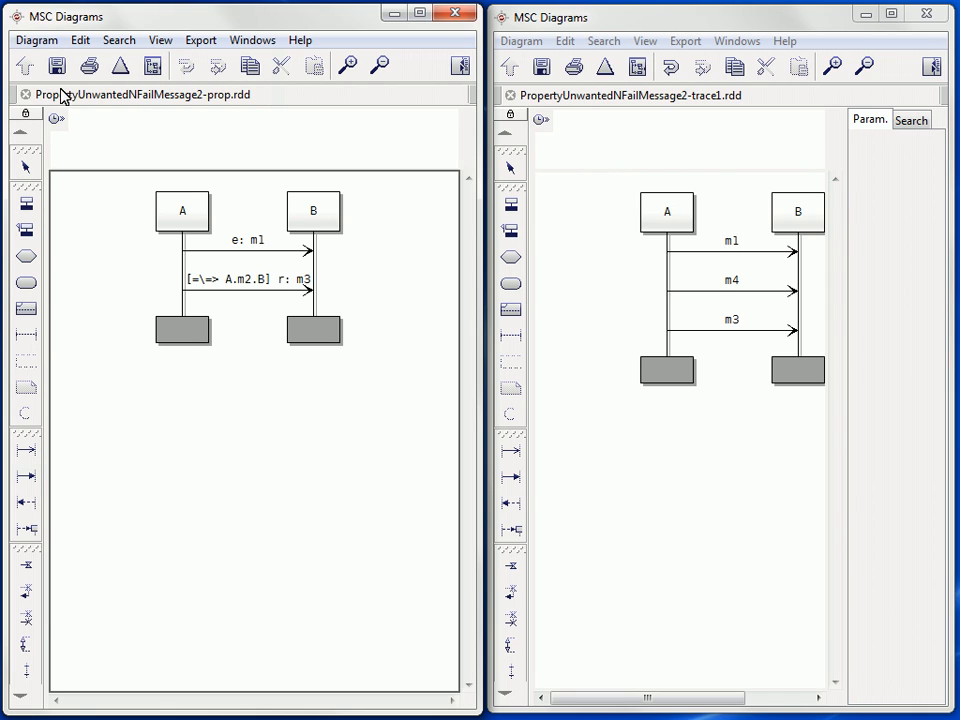
# Step: Run a Property match comparison of the modified PropertyUnwantedNFailMessage2-trace1.rdd as the trace against PropertyUnwantedNFailMessage2-prop.rdd as the property
pyautogui.click(48, 42)
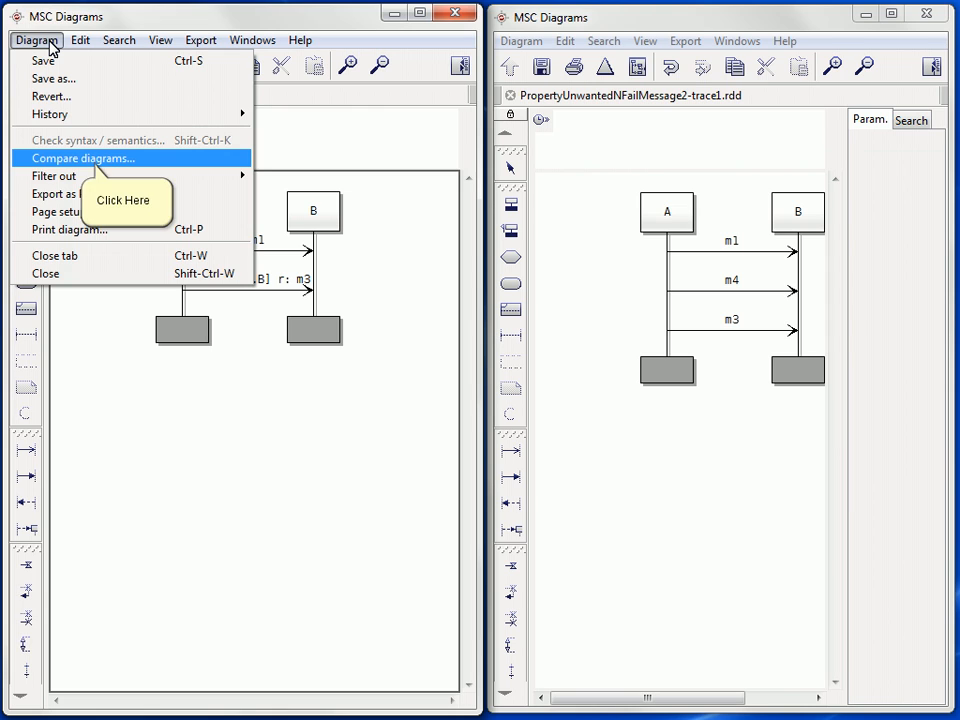
pyautogui.click(82, 158)
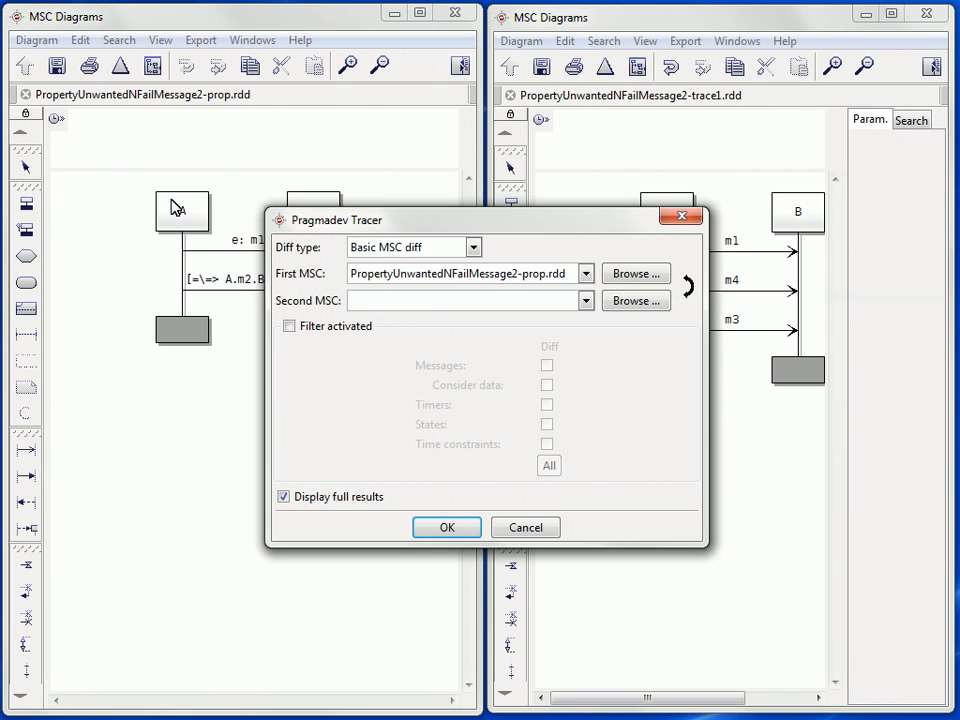
pyautogui.click(474, 249)
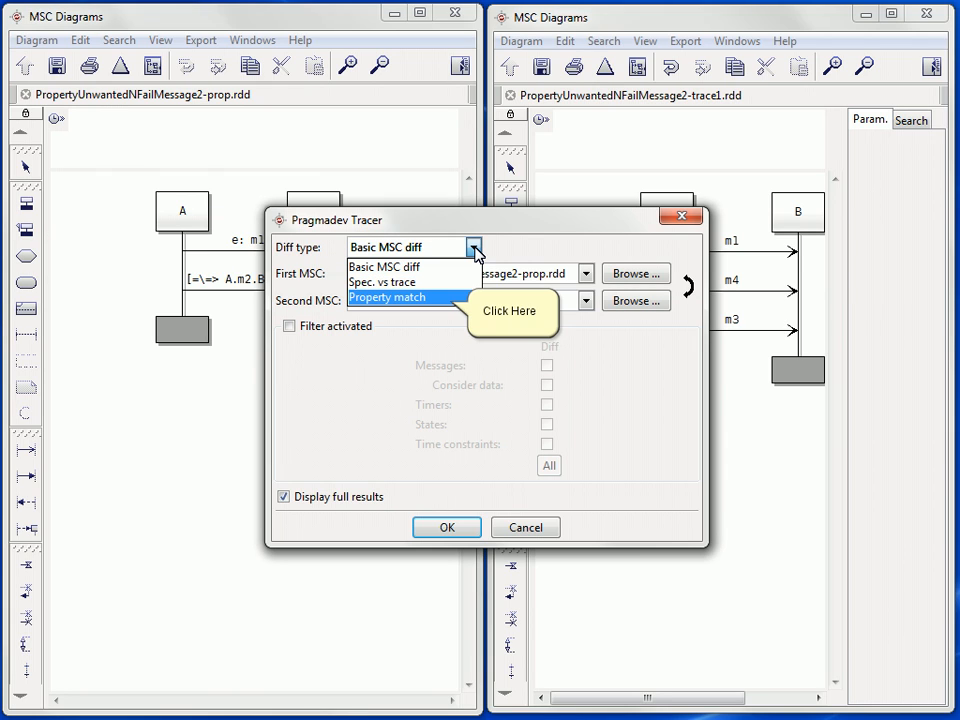
pyautogui.click(455, 298)
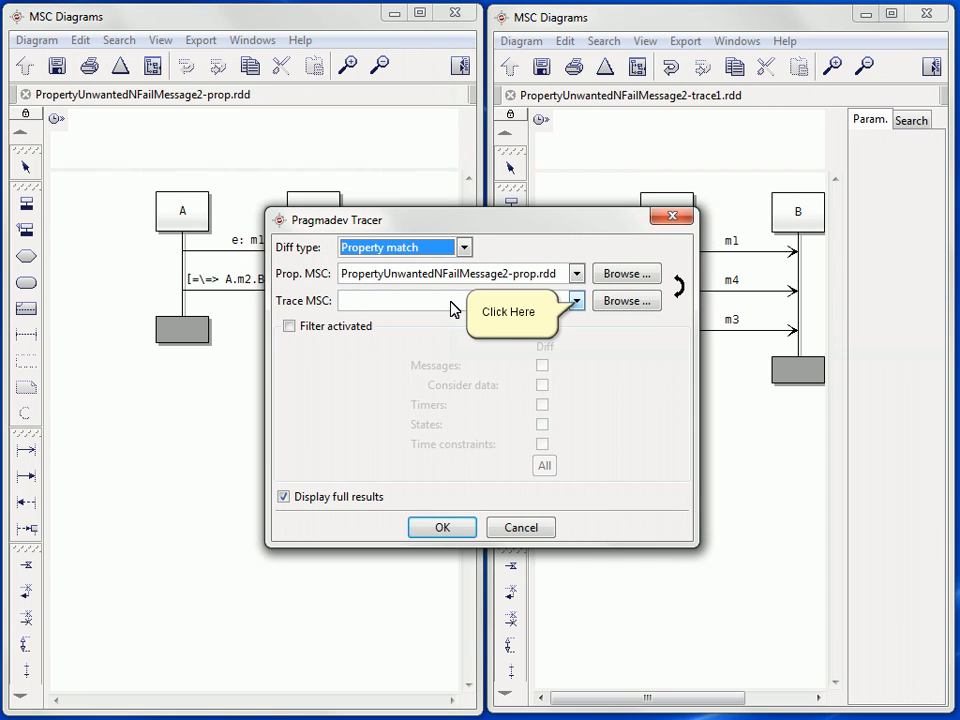
pyautogui.click(576, 300)
pyautogui.press('Down')
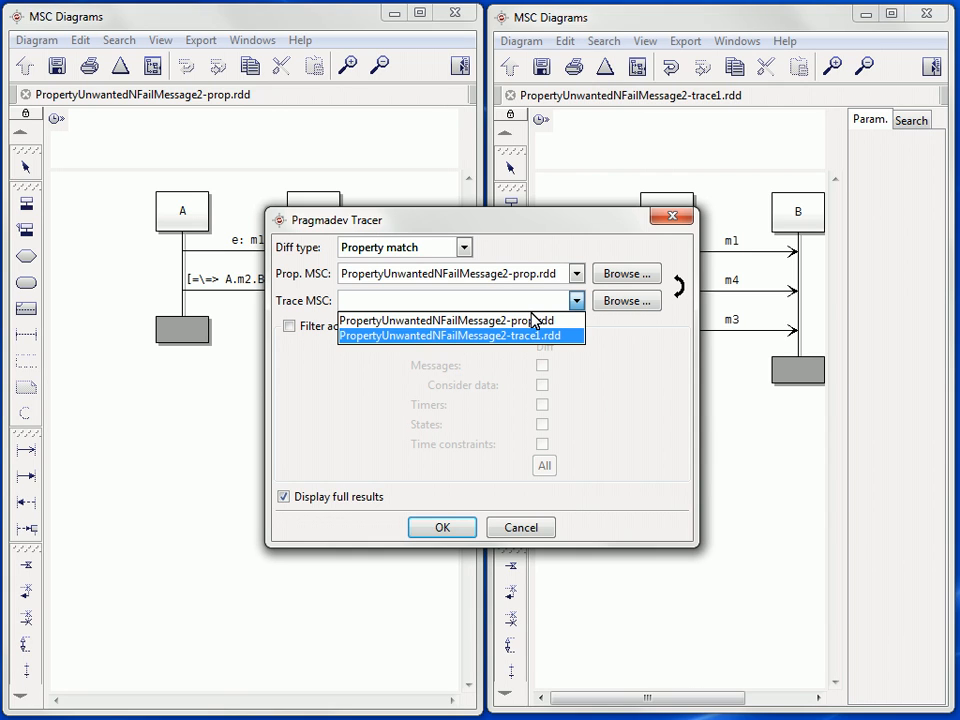
pyautogui.click(533, 318)
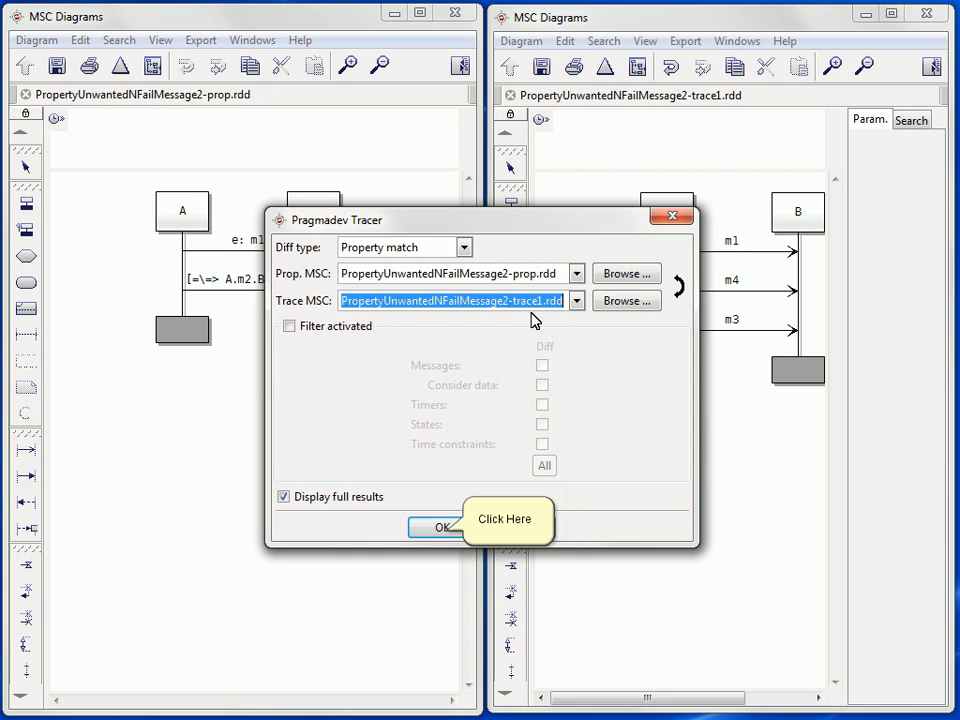
pyautogui.click(437, 529)
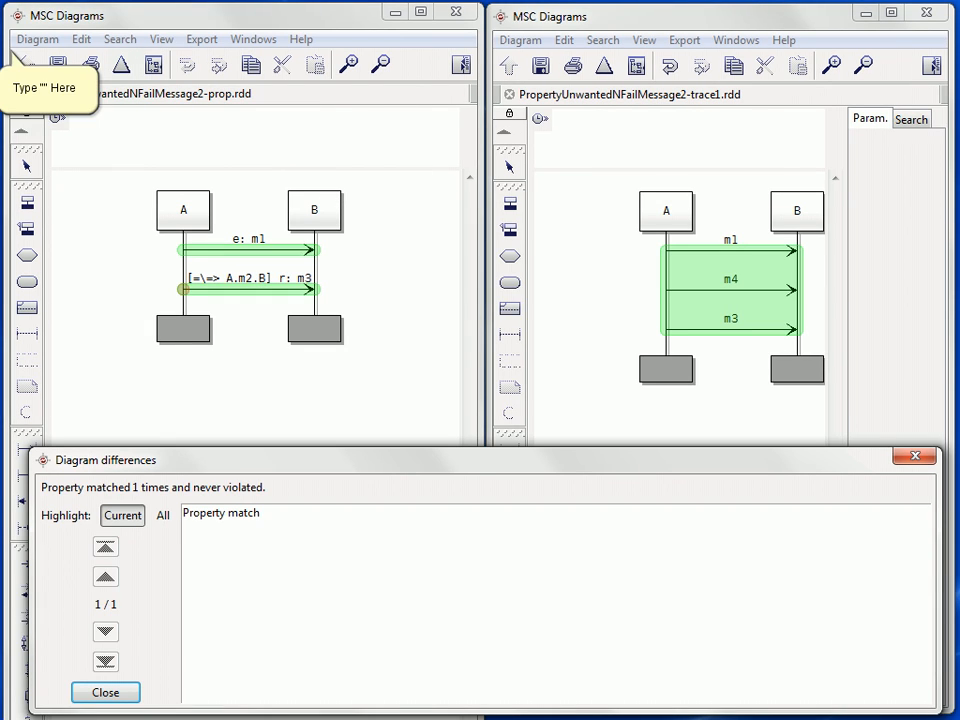
# Step: Close the diagram differences window and both MSC diagram windows, prop and trace1
pyautogui.hotkey('alt', 'Tab')
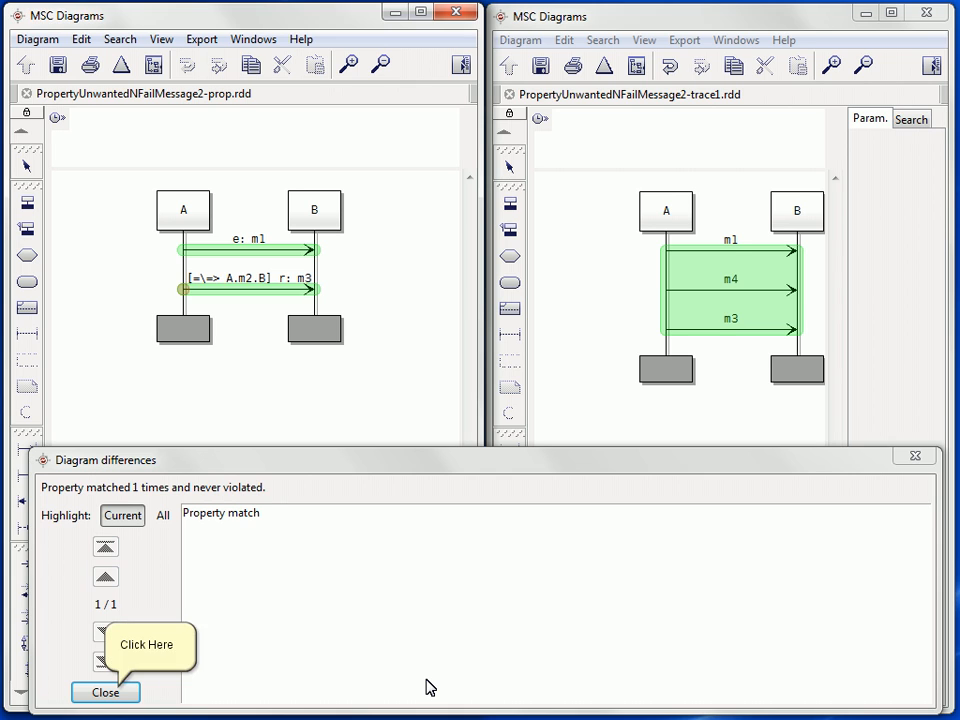
pyautogui.click(120, 692)
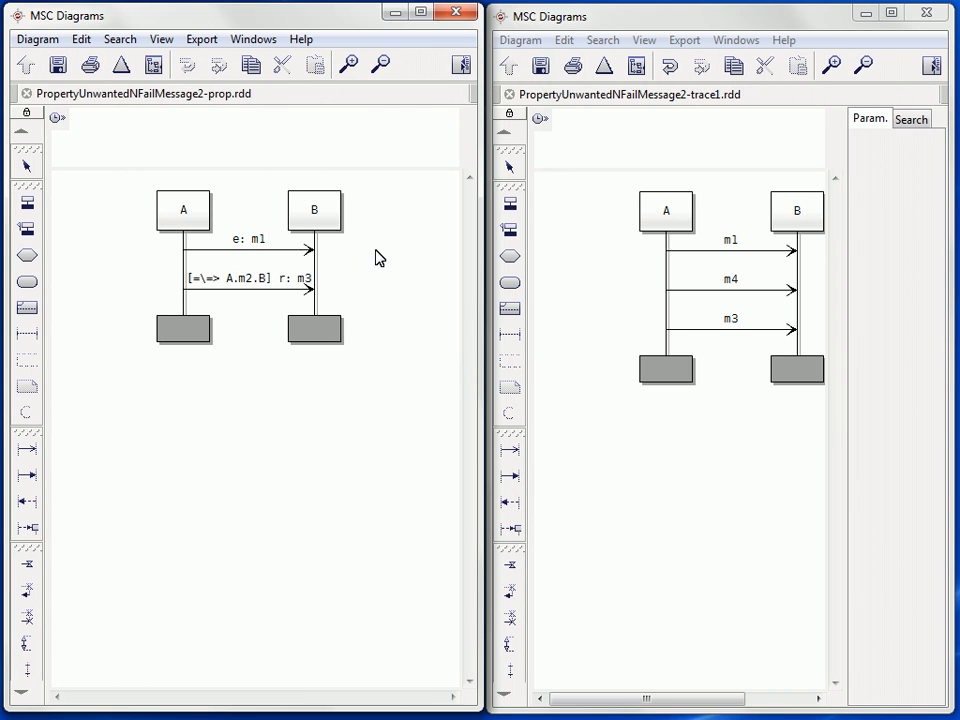
pyautogui.click(456, 14)
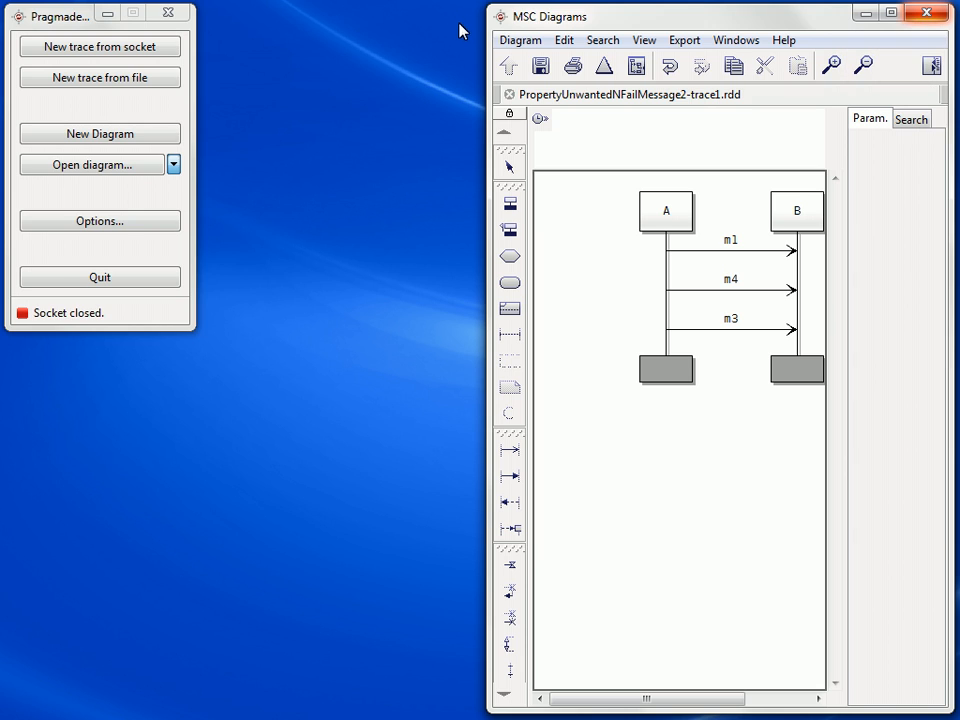
pyautogui.click(925, 14)
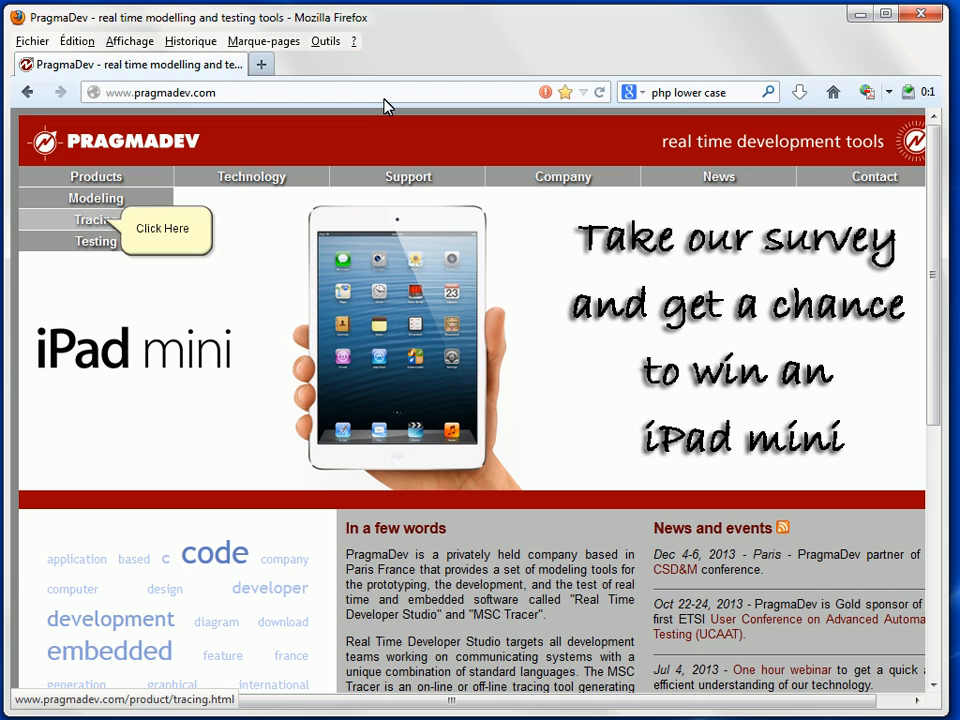
pyautogui.click(107, 224)
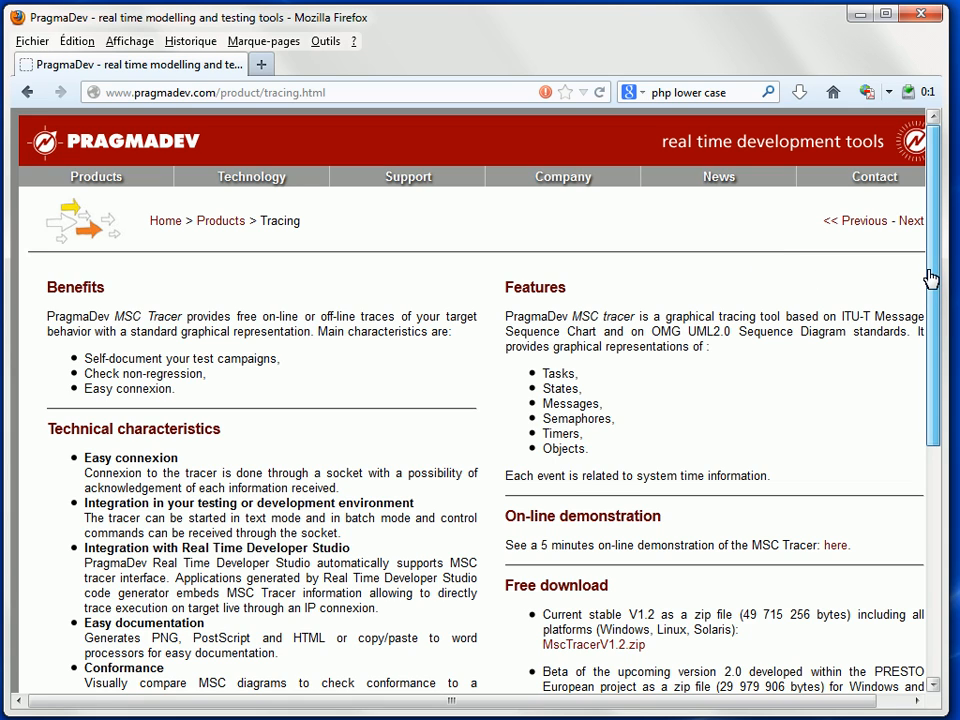
pyautogui.moveTo(930, 279); pyautogui.dragTo(921, 357)
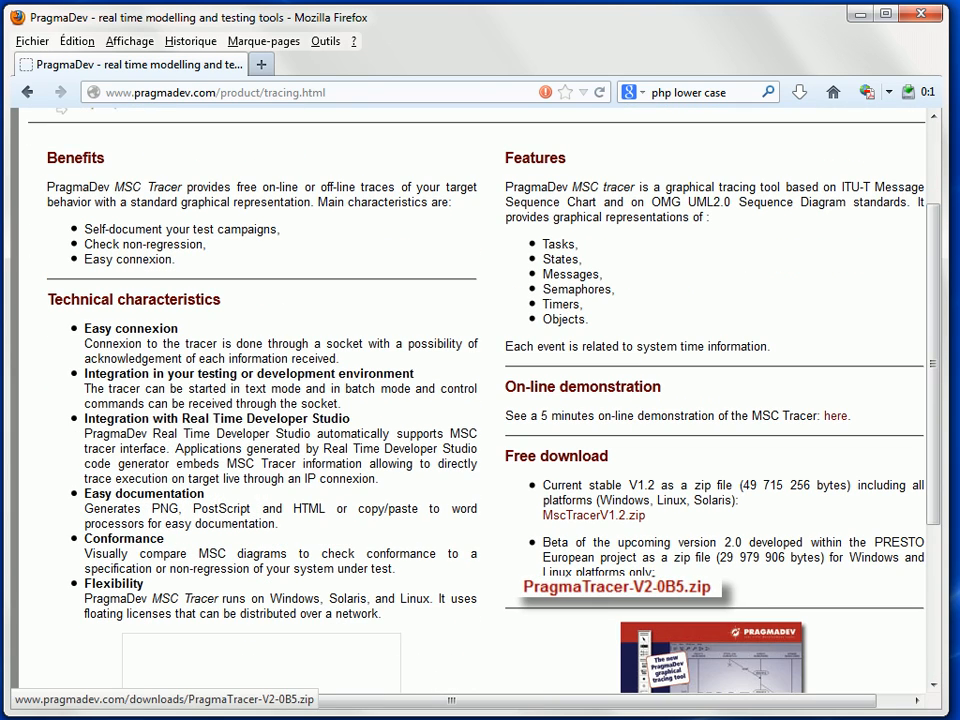